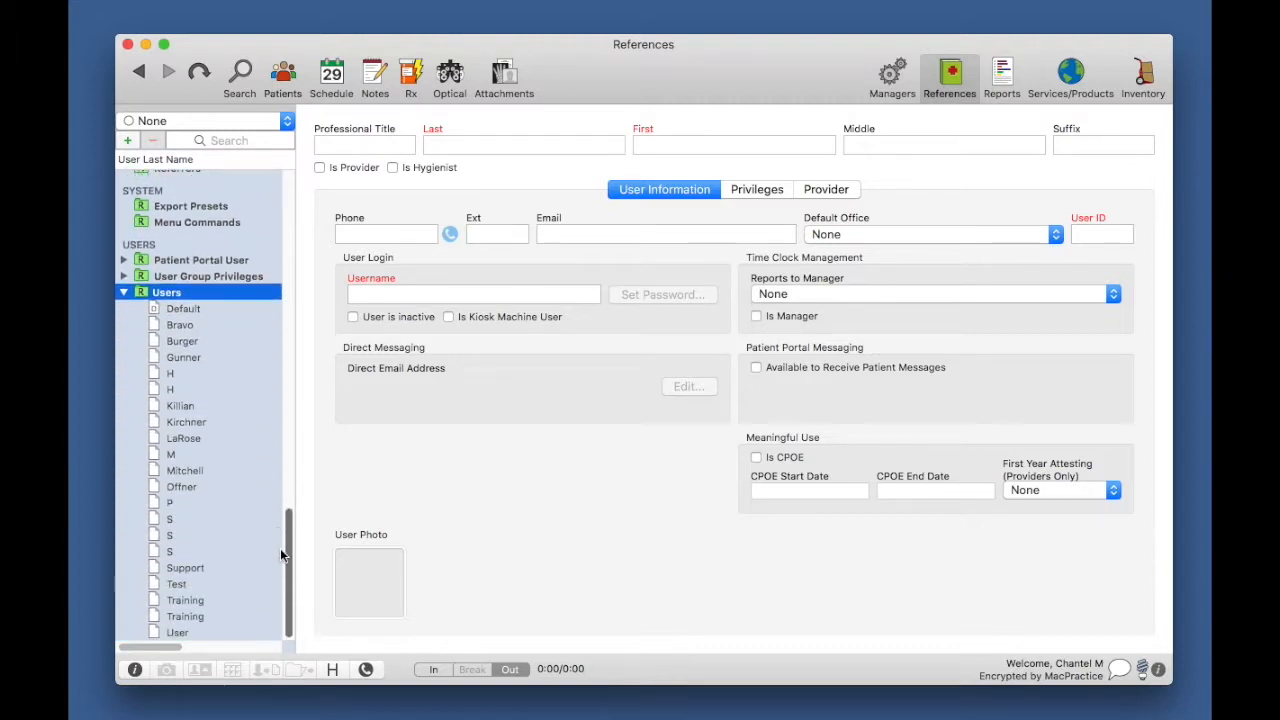
# Step: Enable Available to Receive Patient Messages on the provider's user account M
pyautogui.click(172, 456)
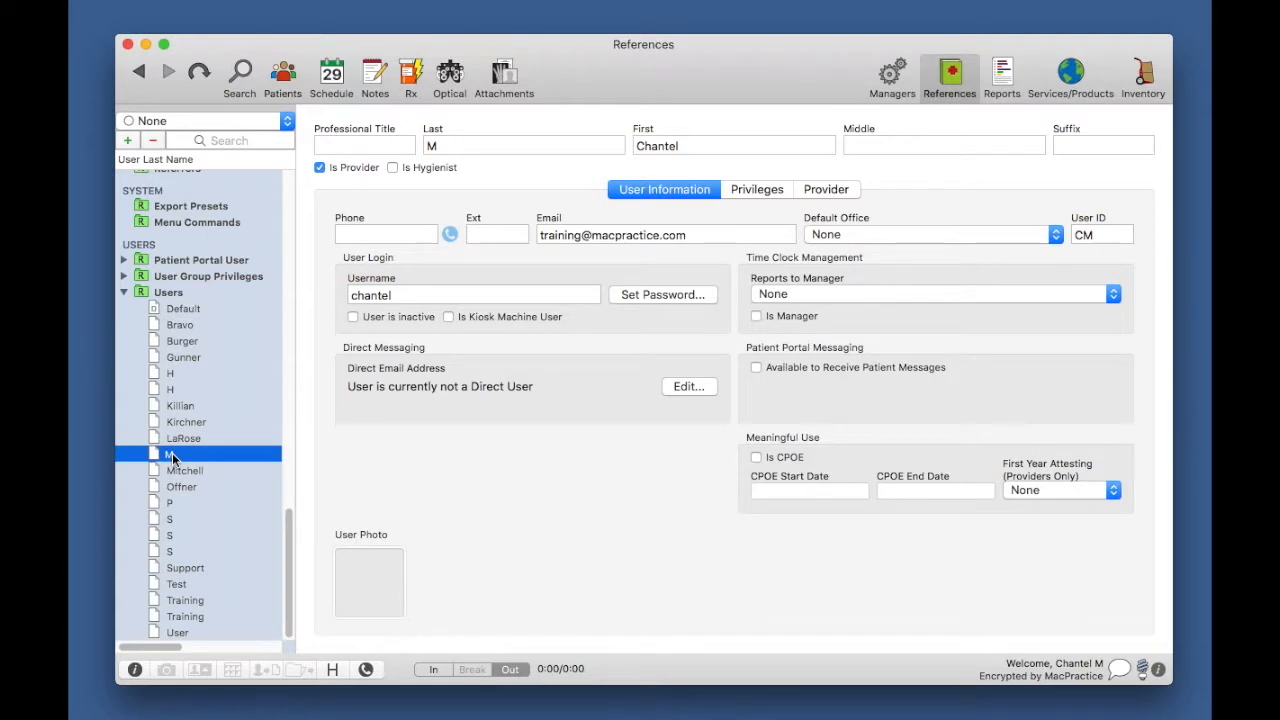
pyautogui.moveTo(172, 456)
pyautogui.click(756, 369)
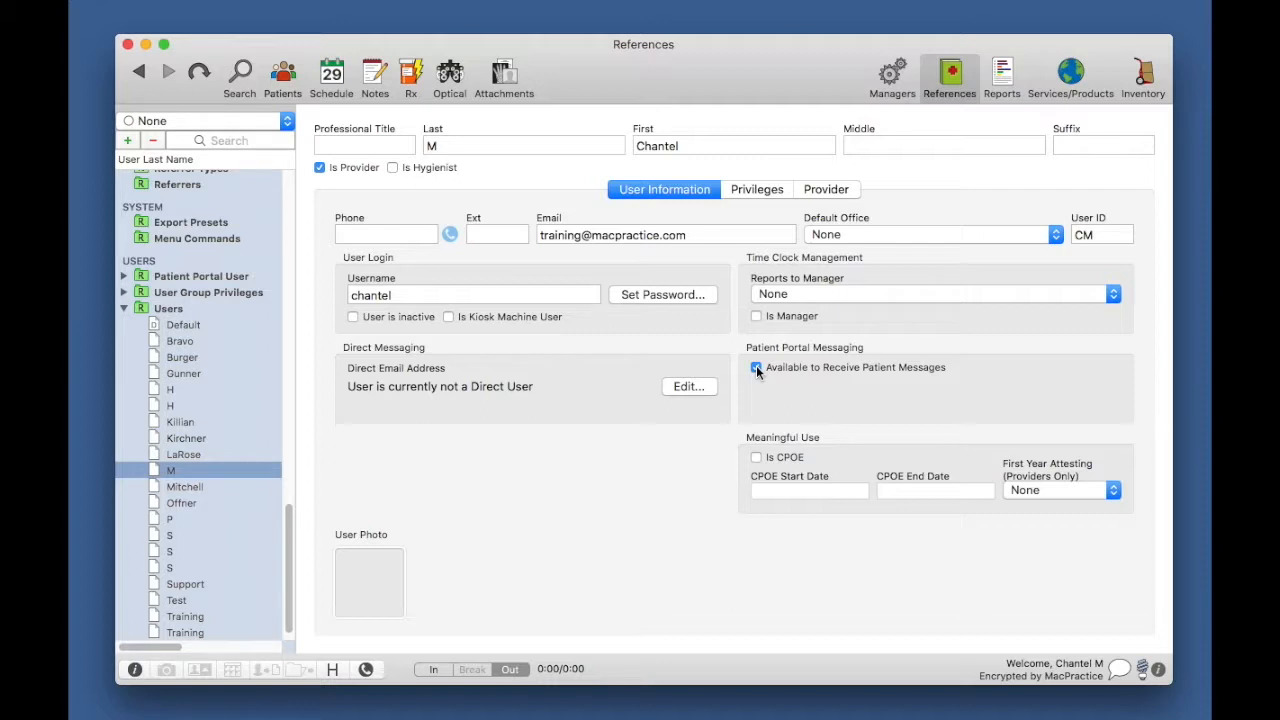
# Step: Open the patient record at the Patient tab's Portal Access subtab
pyautogui.click(288, 76)
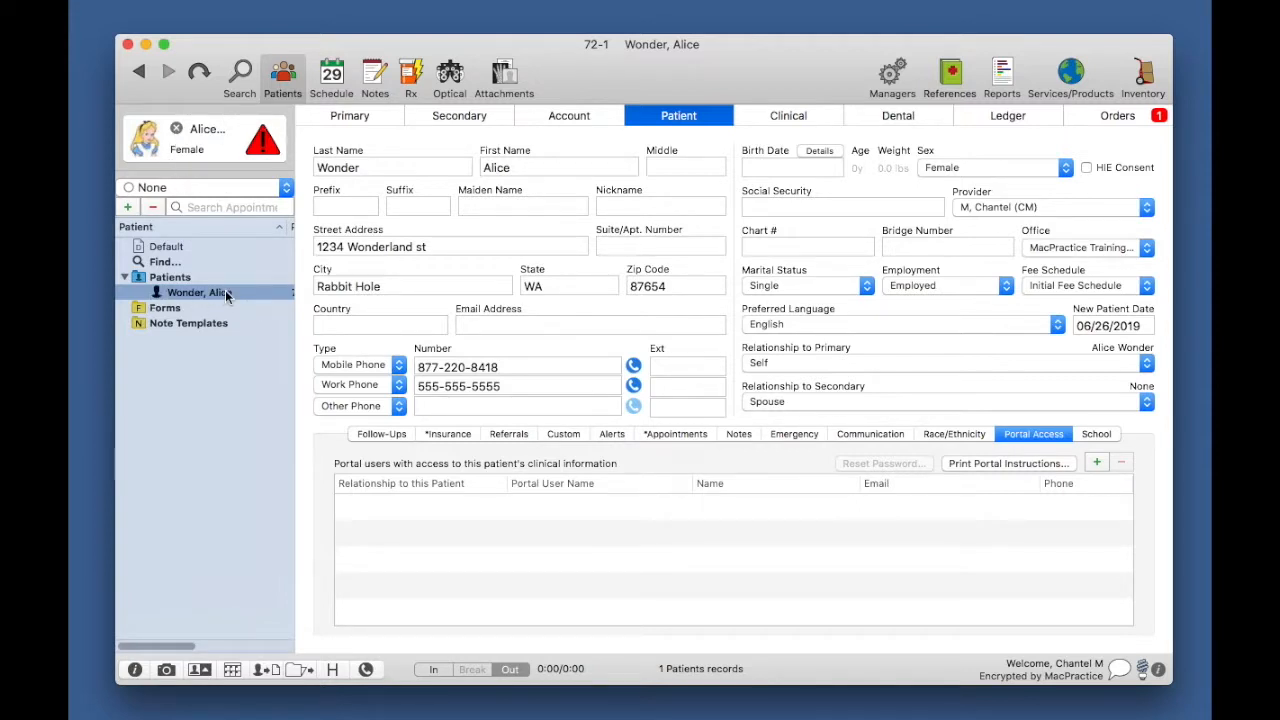
pyautogui.moveTo(224, 290)
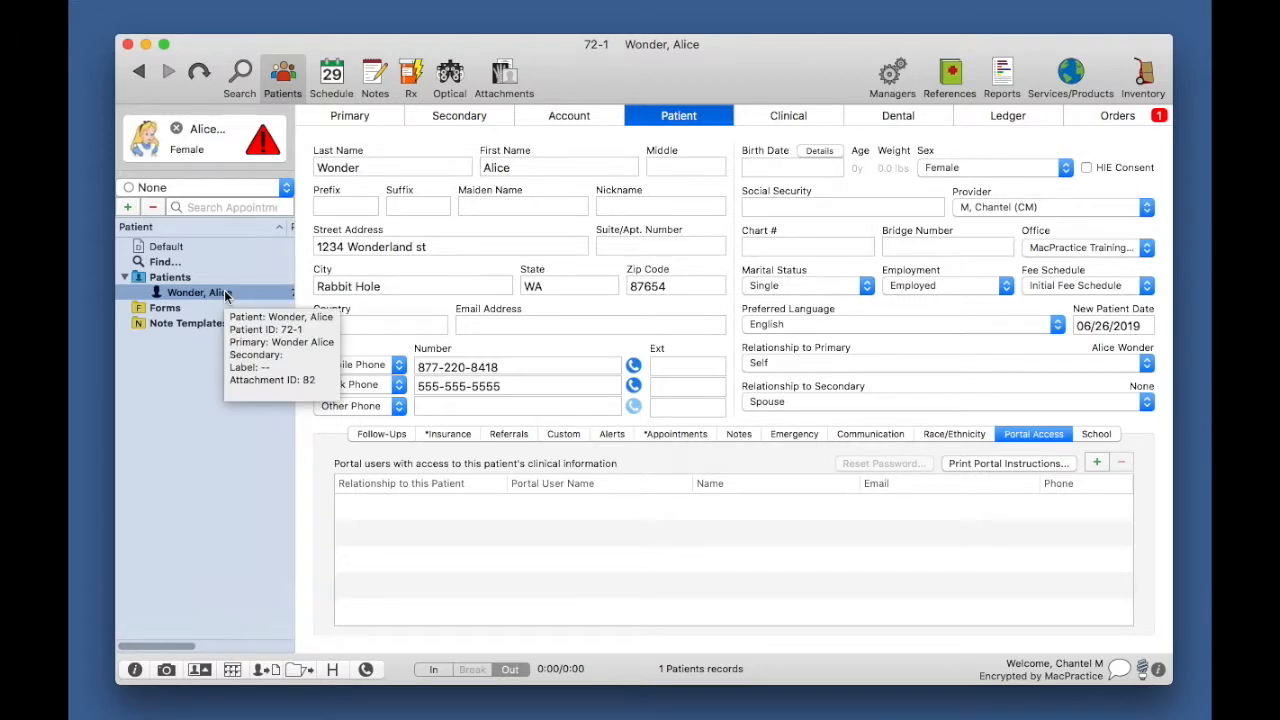
pyautogui.click(681, 118)
pyautogui.click(681, 118)
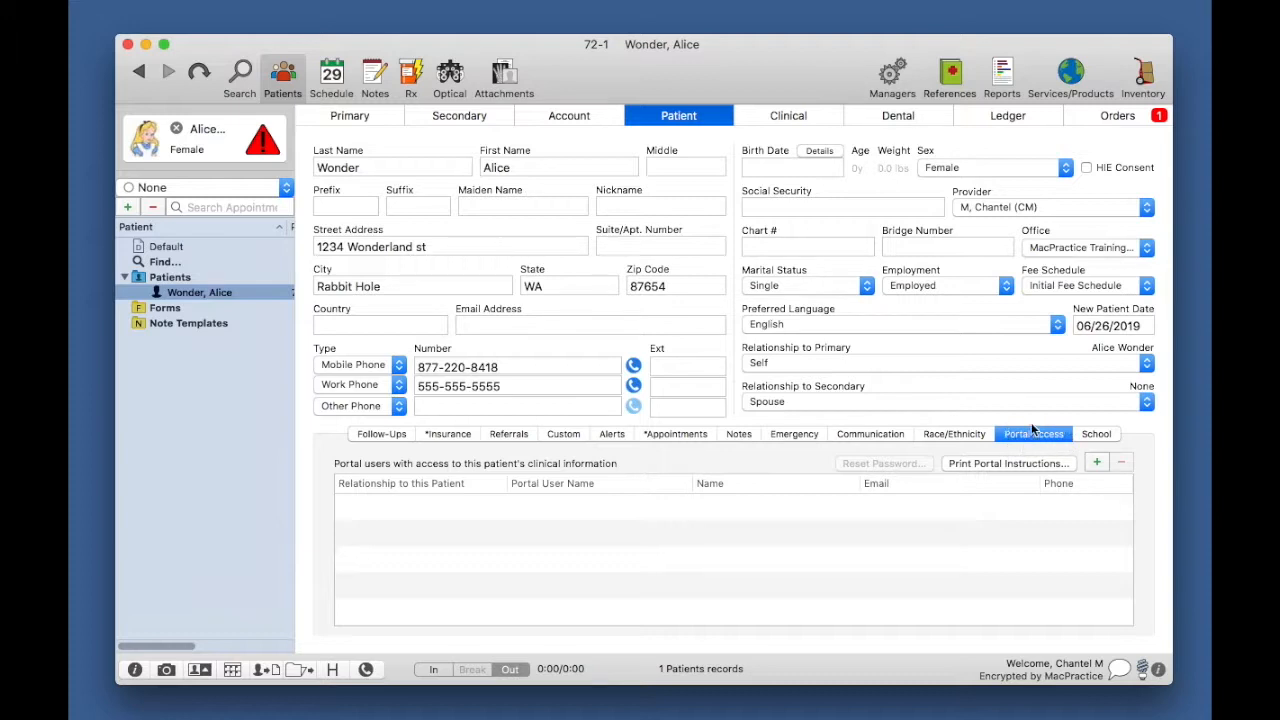
# Step: Link the existing portal user, found by e-mail search, to this patient as Self
pyautogui.click(1097, 464)
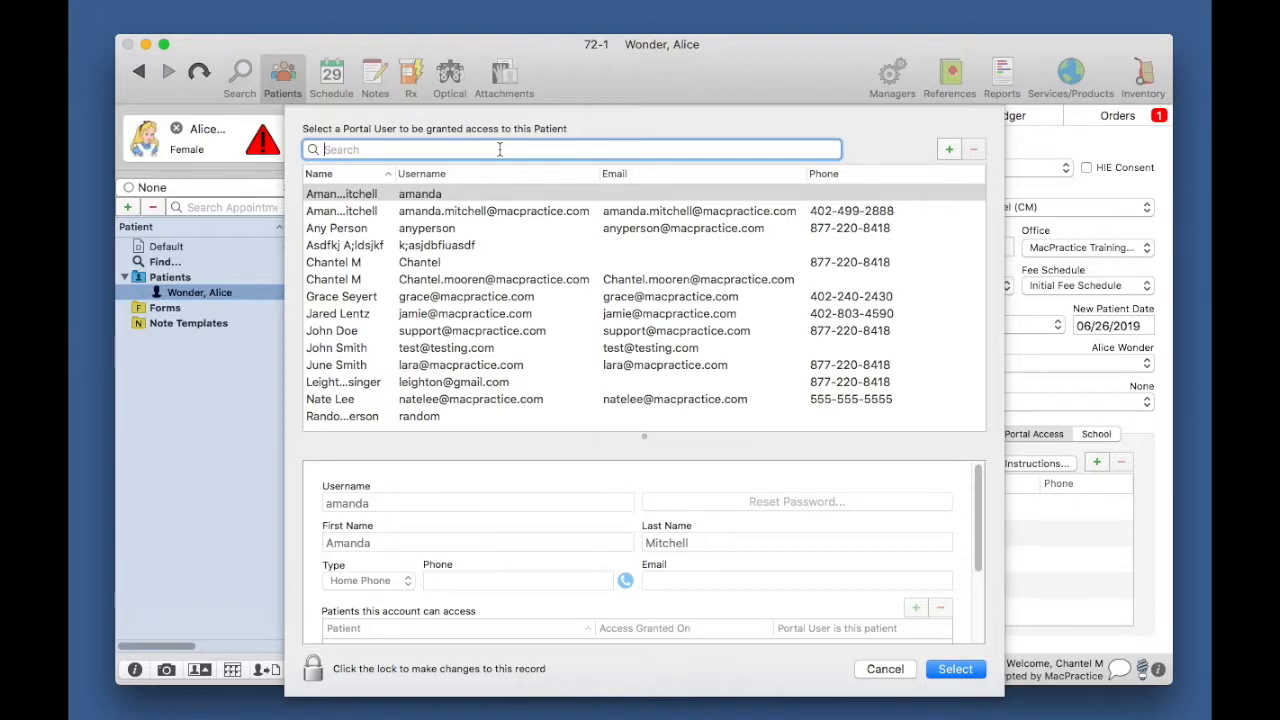
pyautogui.write('Test@testing.com')
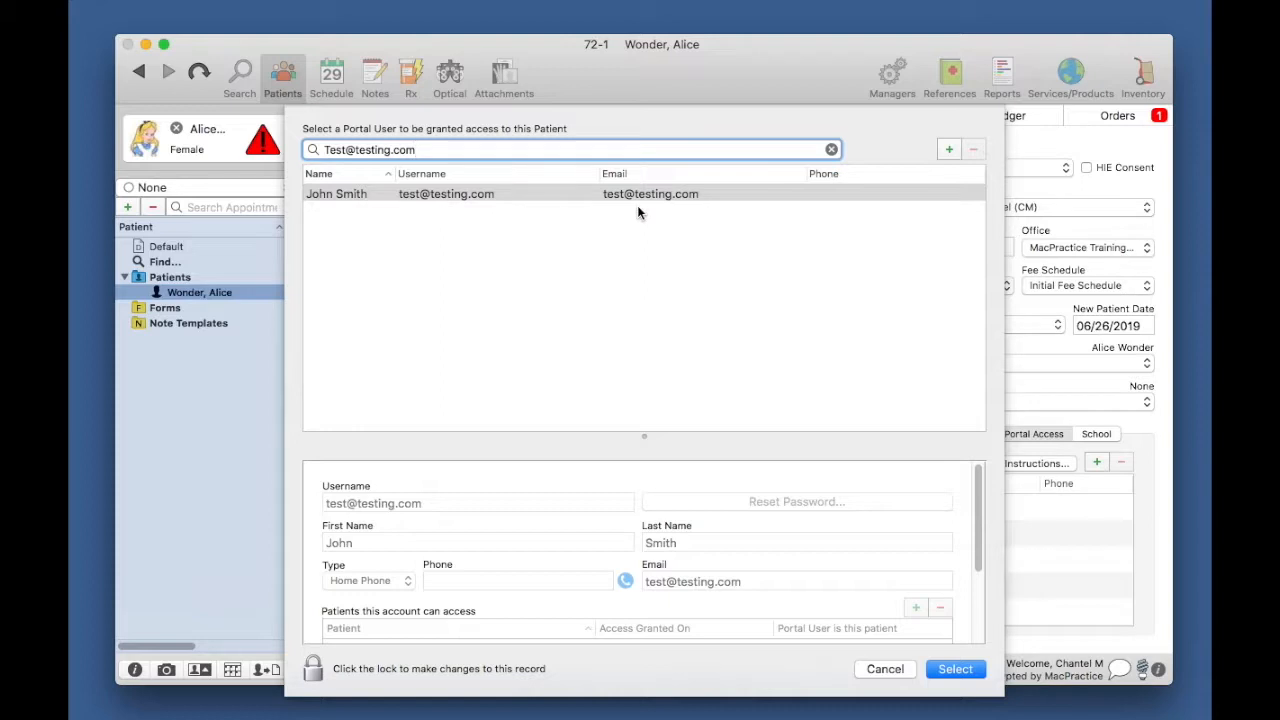
pyautogui.click(385, 196)
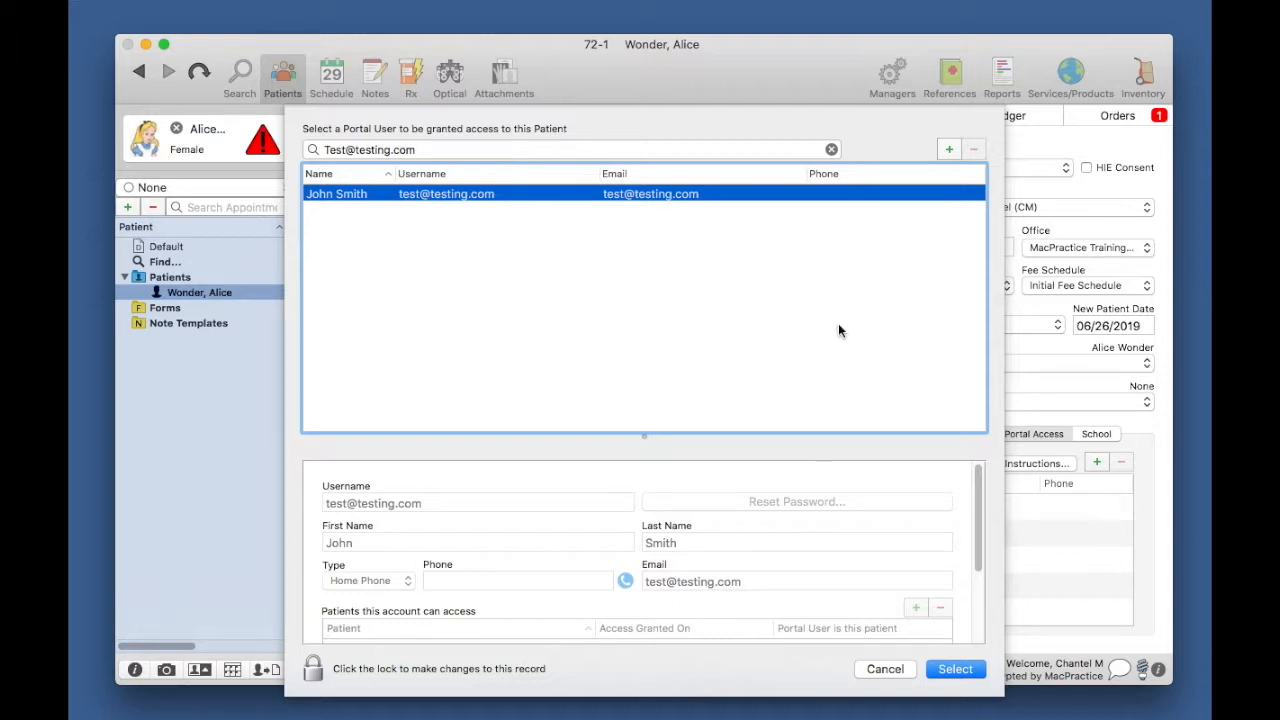
pyautogui.click(958, 676)
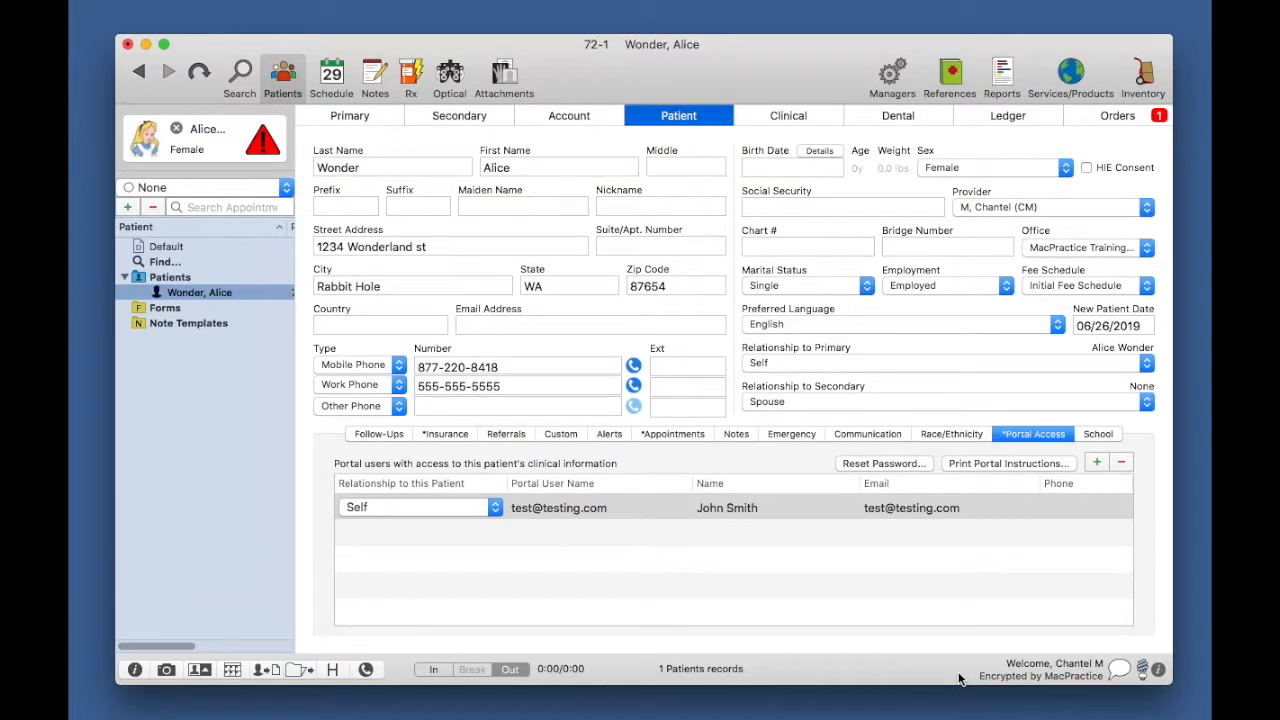
# Step: Change the added portal user's relationship to the patient from Self to Father
pyautogui.click(750, 563)
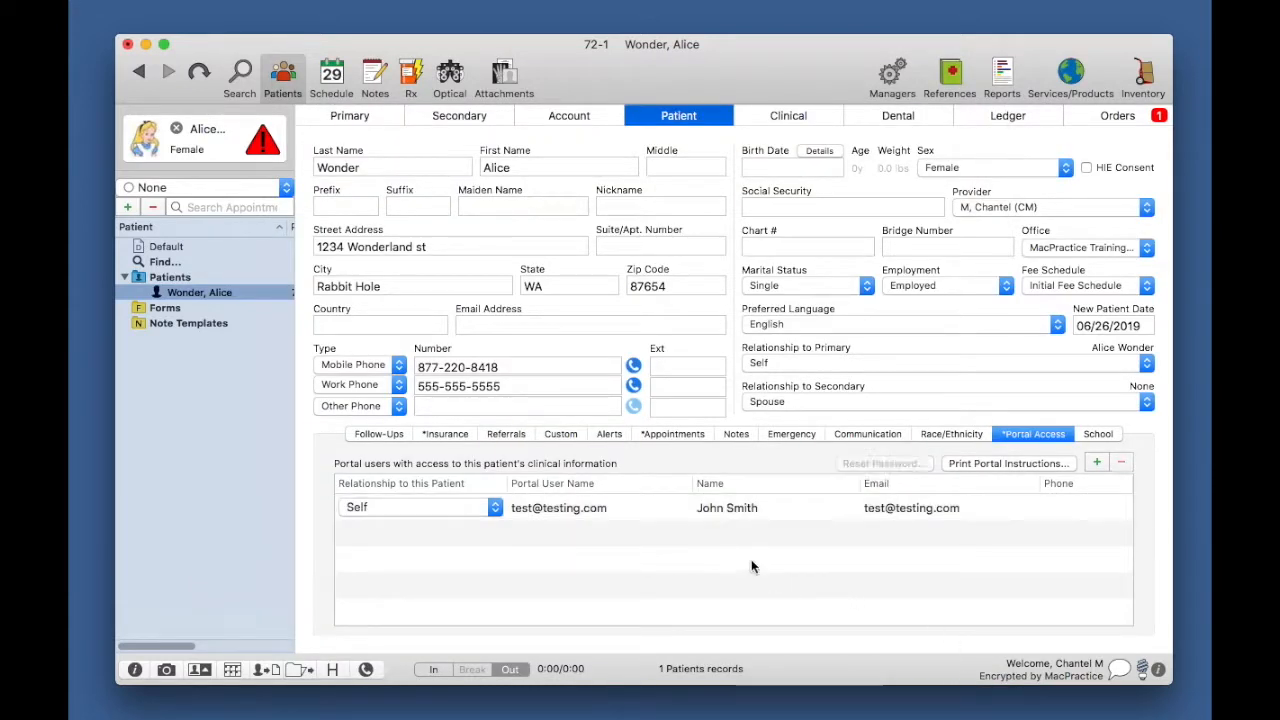
pyautogui.click(727, 510)
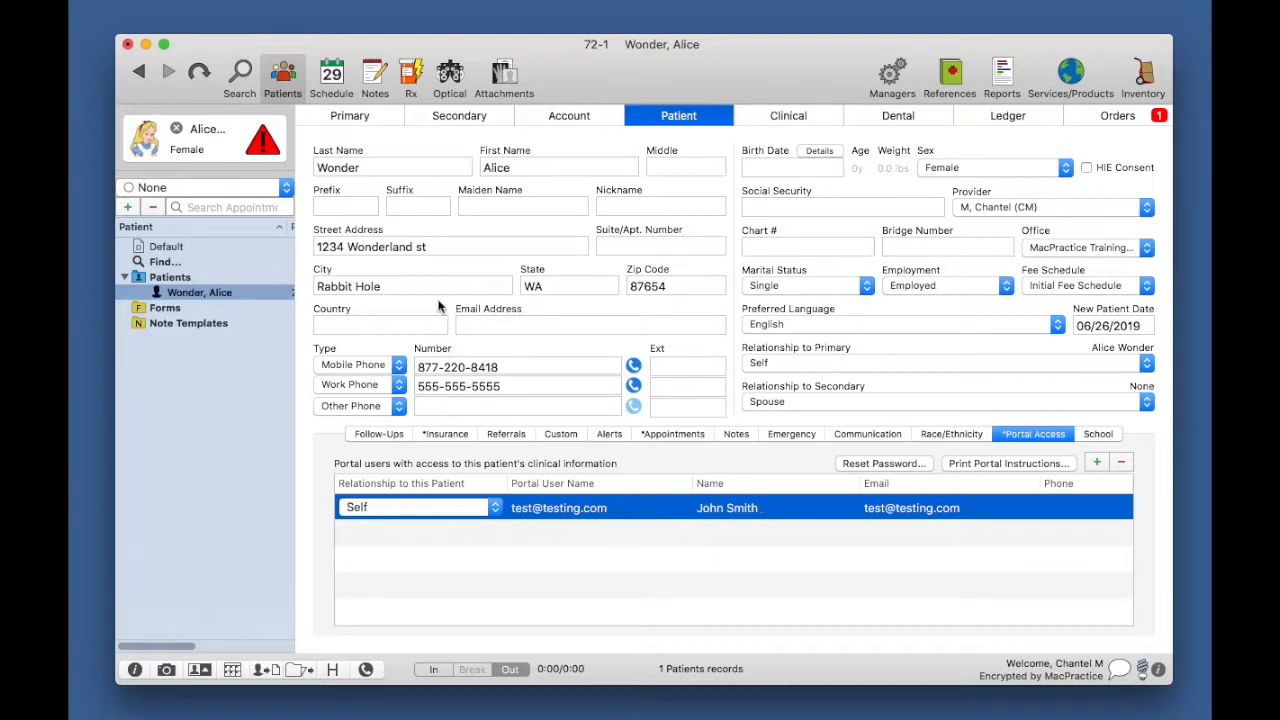
pyautogui.click(495, 507)
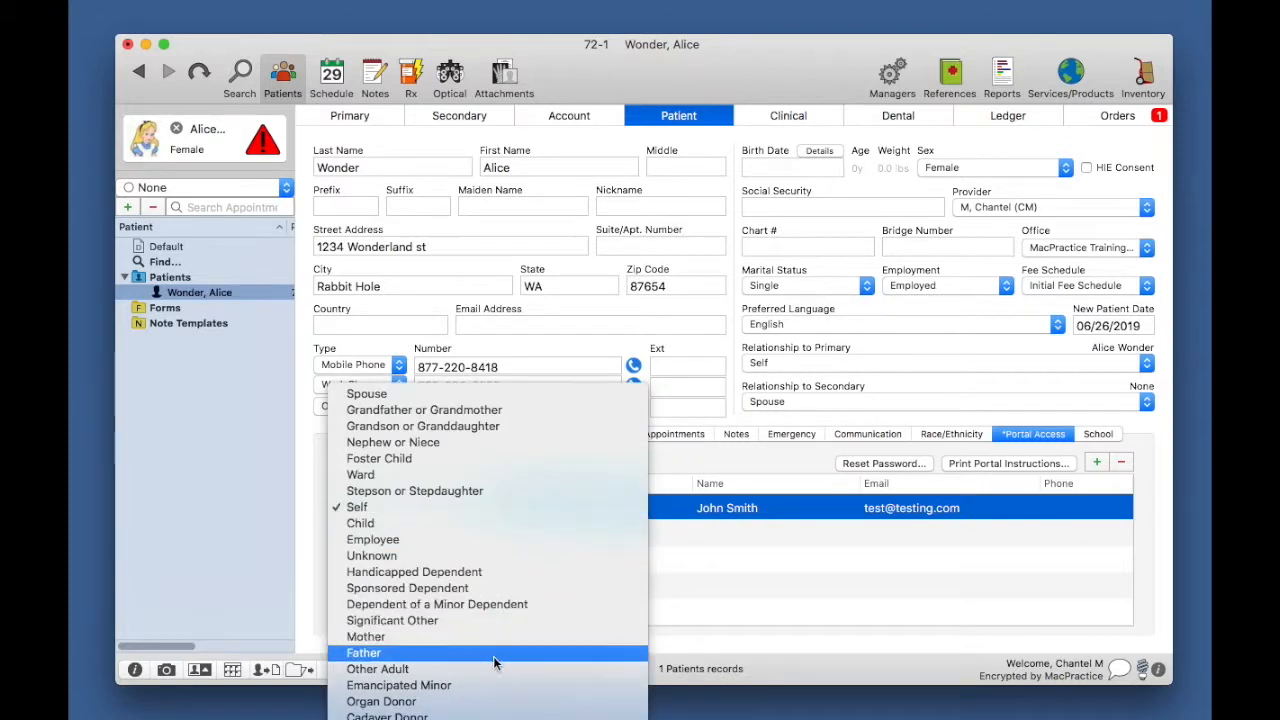
pyautogui.click(354, 655)
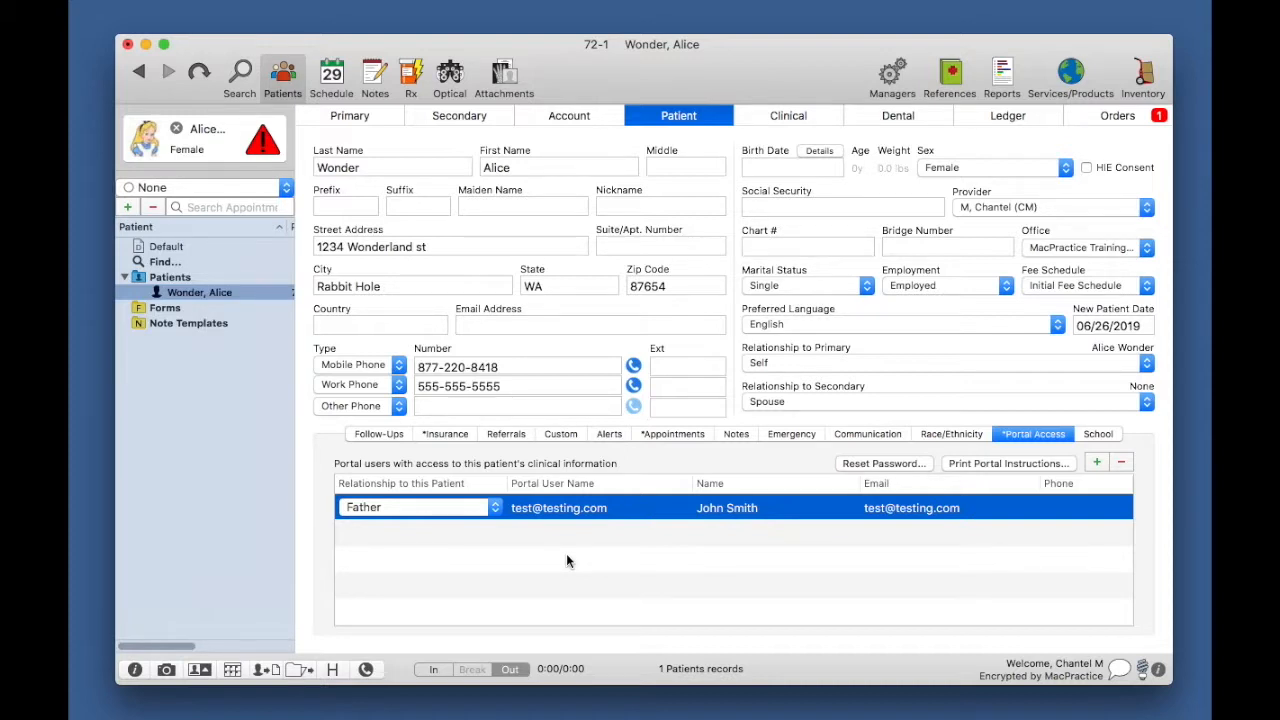
# Step: Select the portal user row in the Portal Access list for removal
pyautogui.click(566, 561)
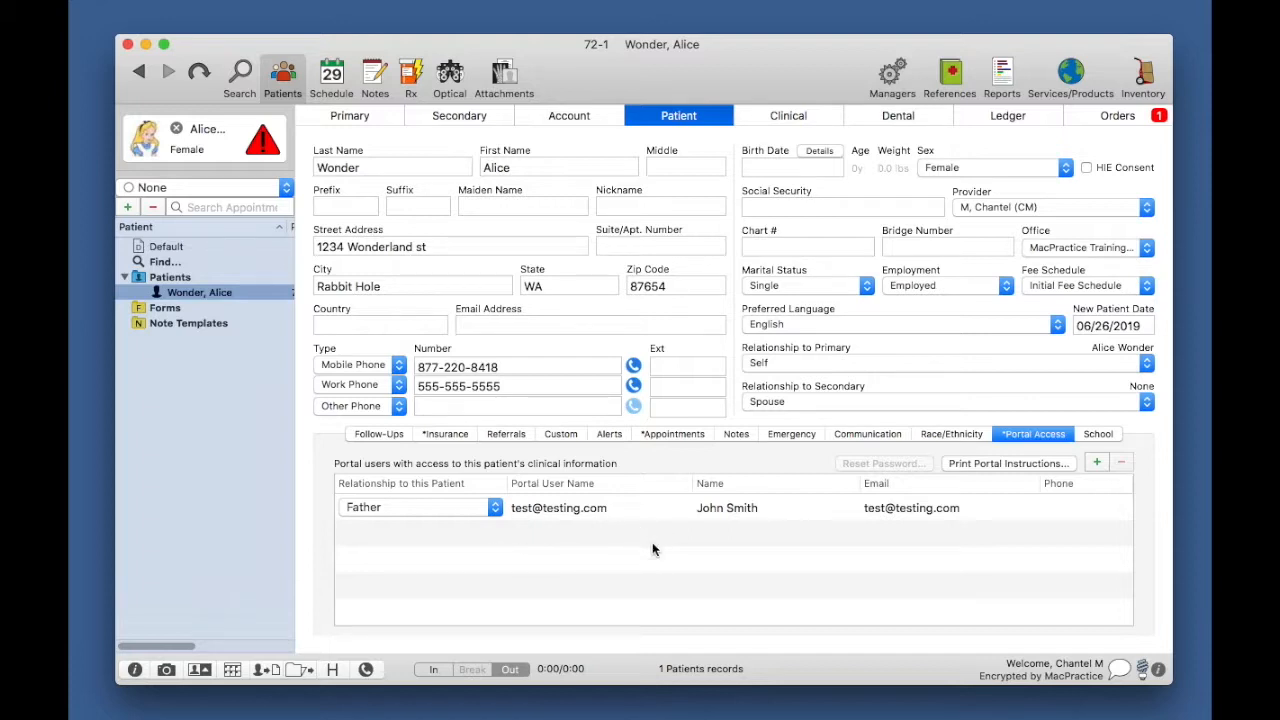
pyautogui.click(631, 514)
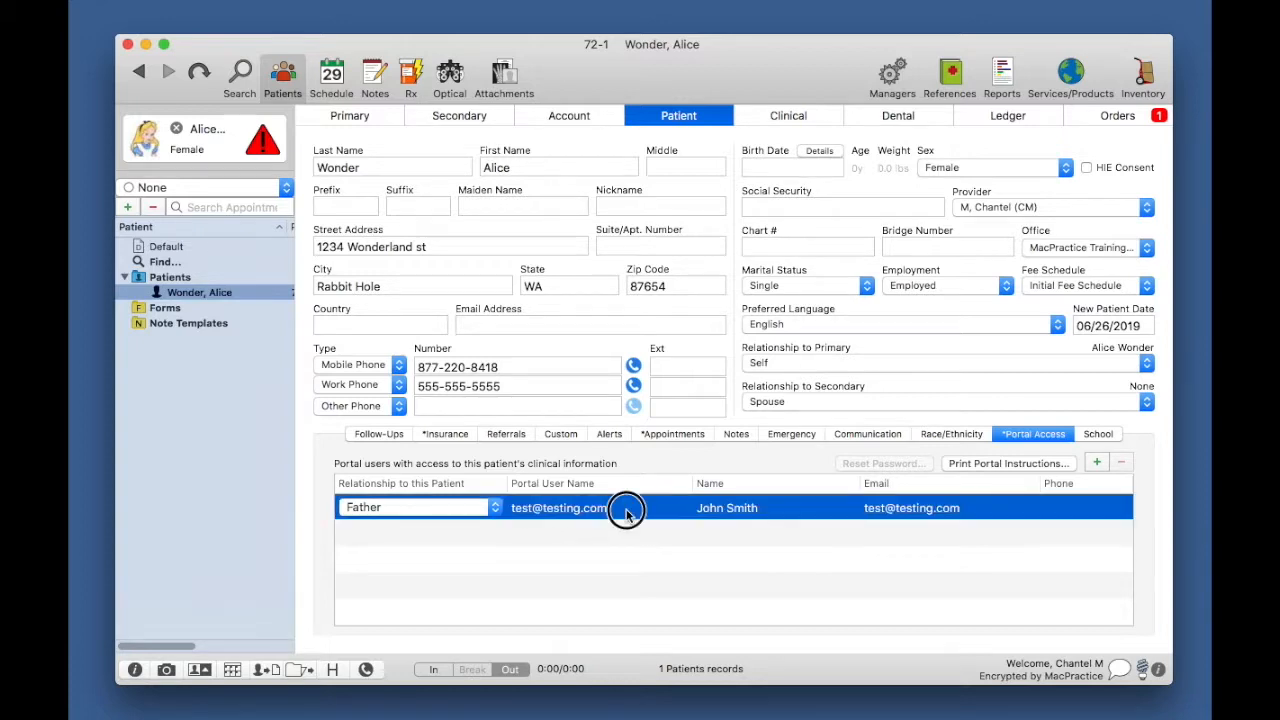
pyautogui.click(632, 536)
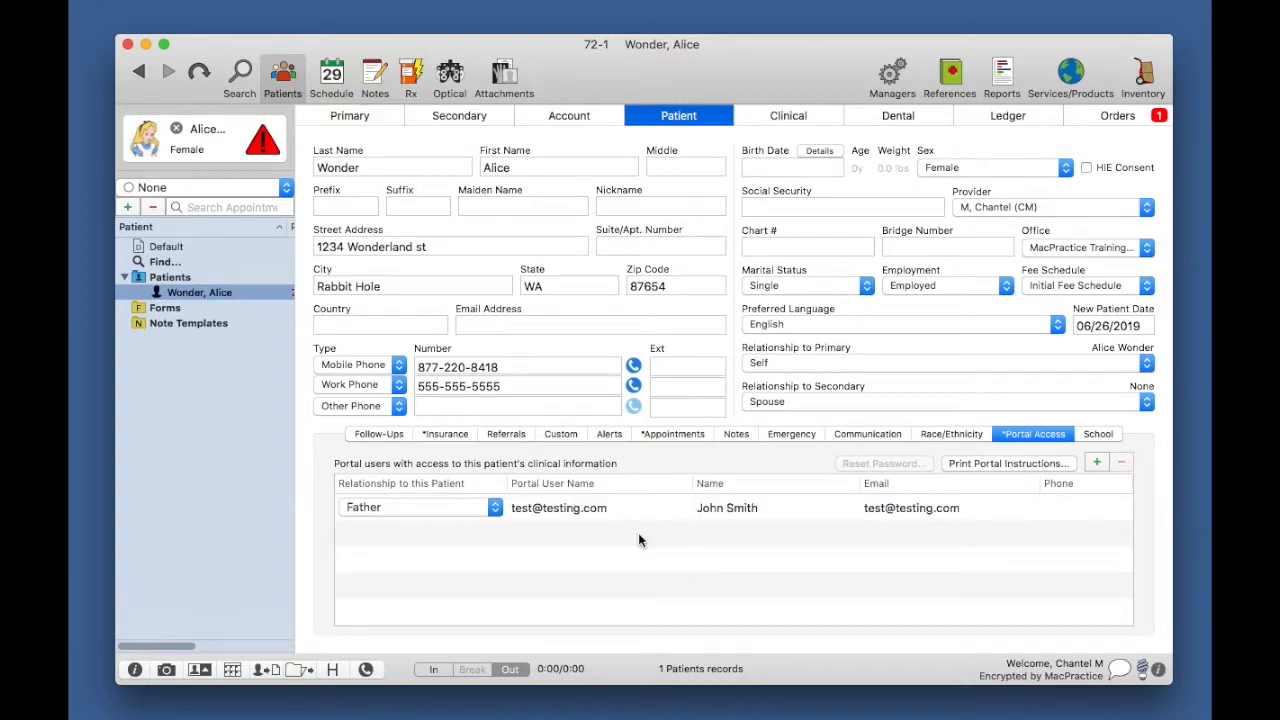
pyautogui.click(669, 510)
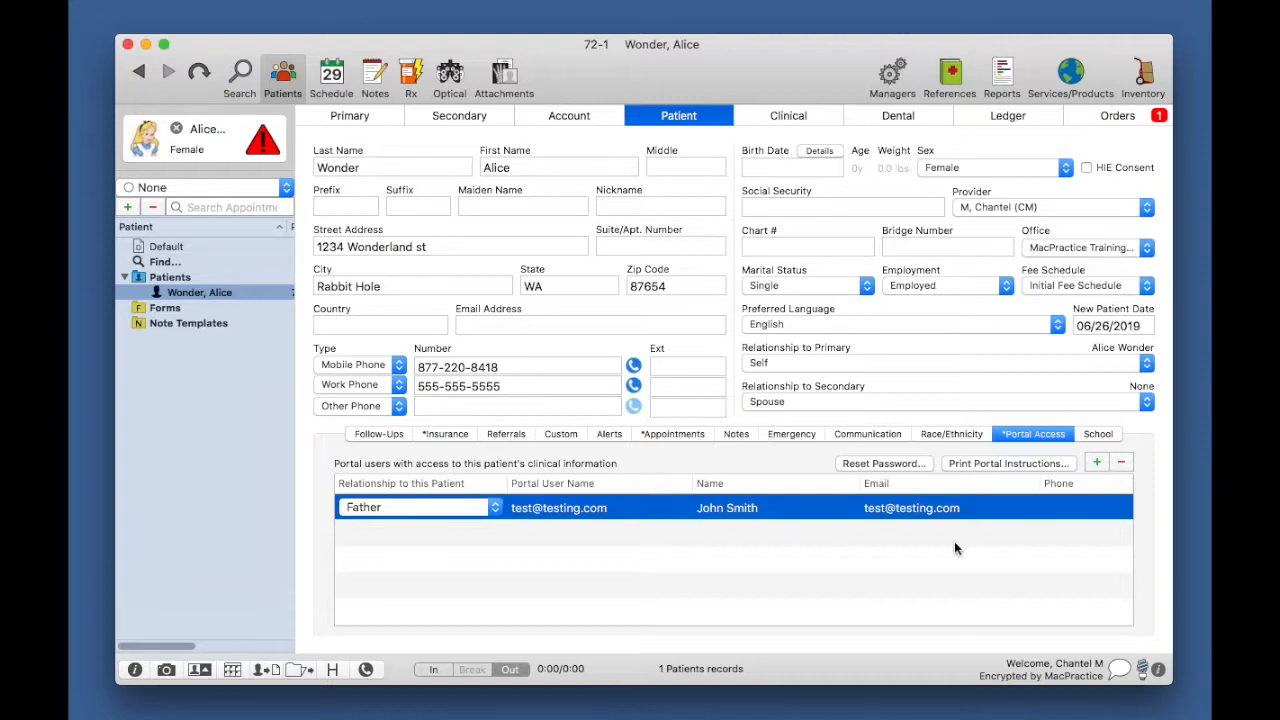
# Step: Delete the linked portal user's access, leaving the list empty, and reopen the portal-user picker
pyautogui.click(1123, 463)
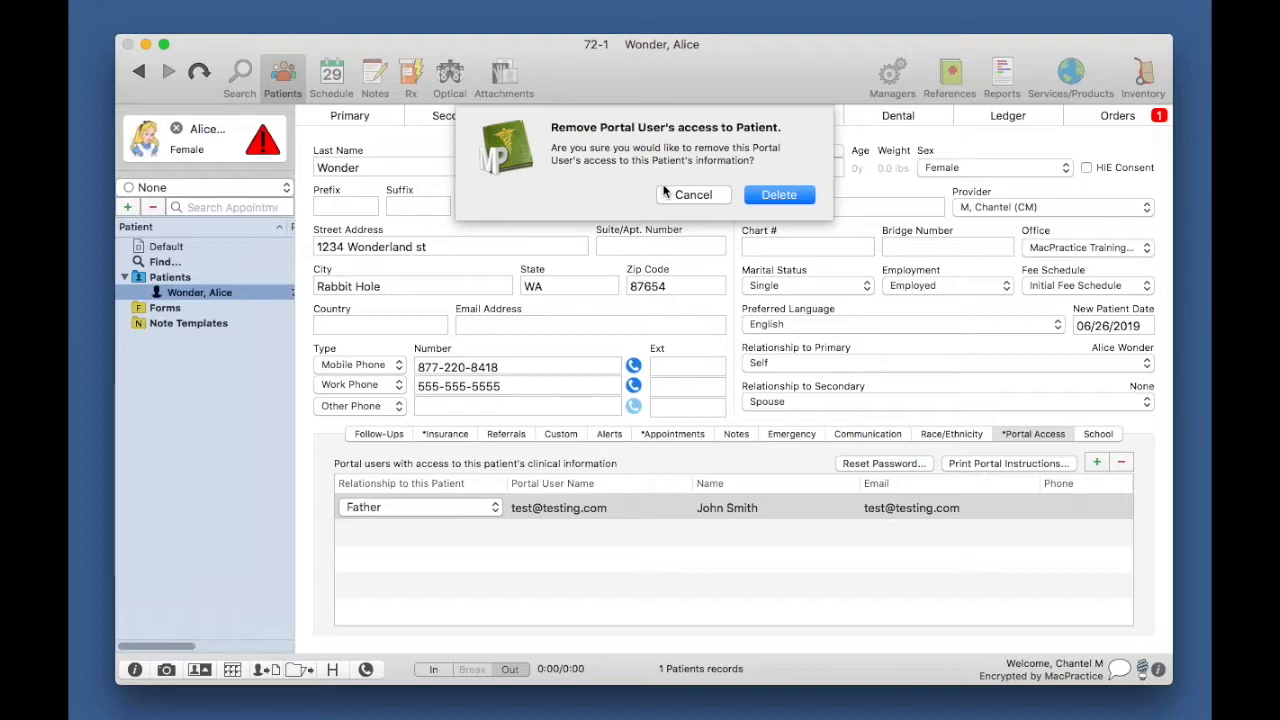
pyautogui.click(775, 196)
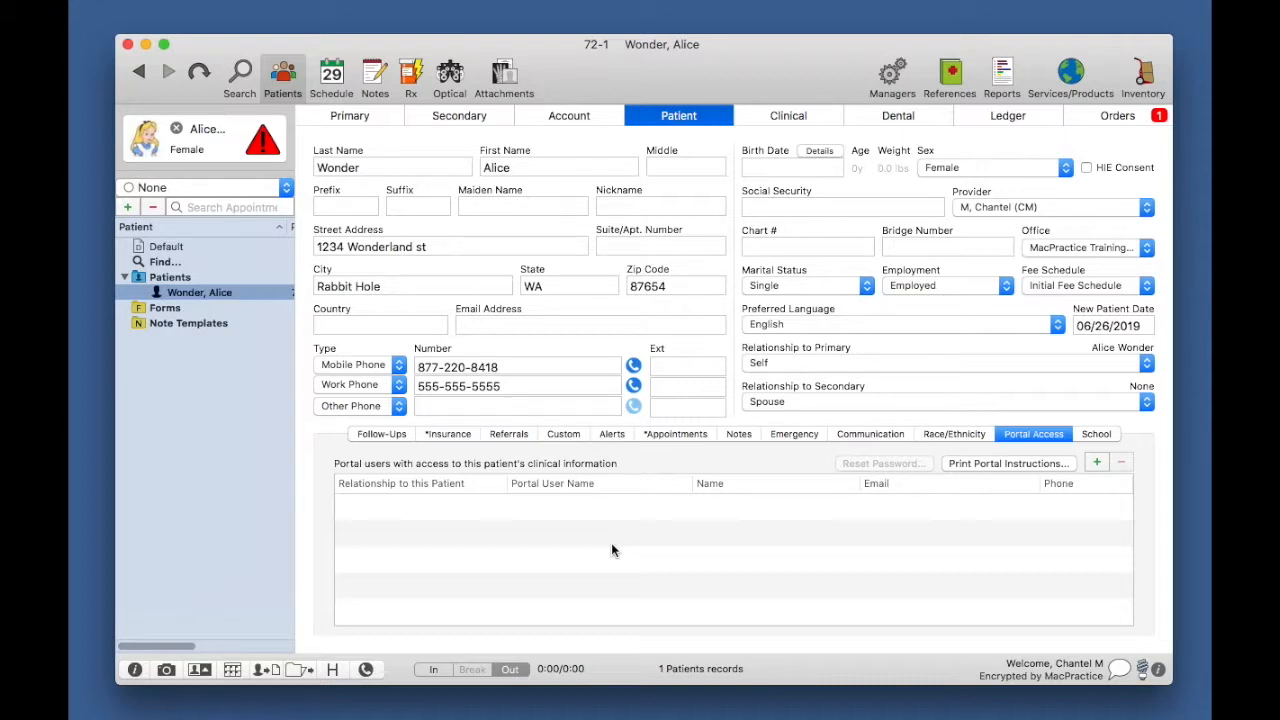
pyautogui.click(1097, 462)
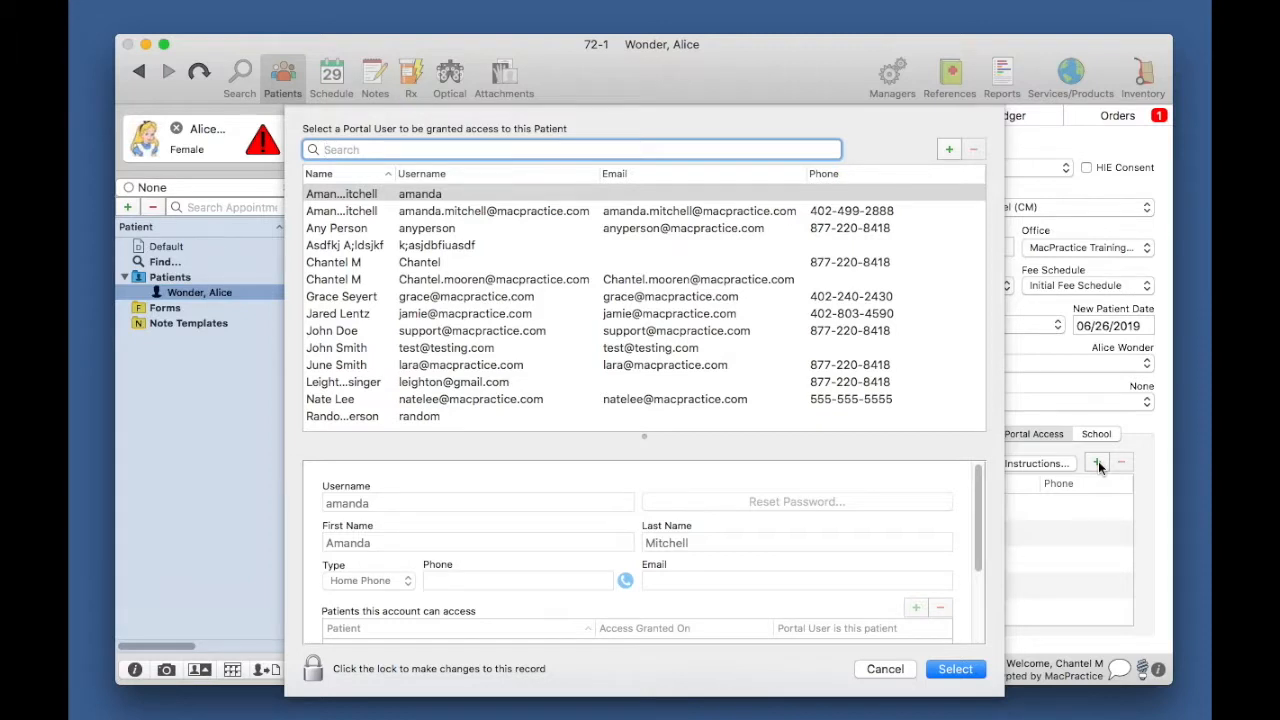
# Step: Search portal users for the training account's e-mail address, yielding a blank new record
pyautogui.click(517, 150)
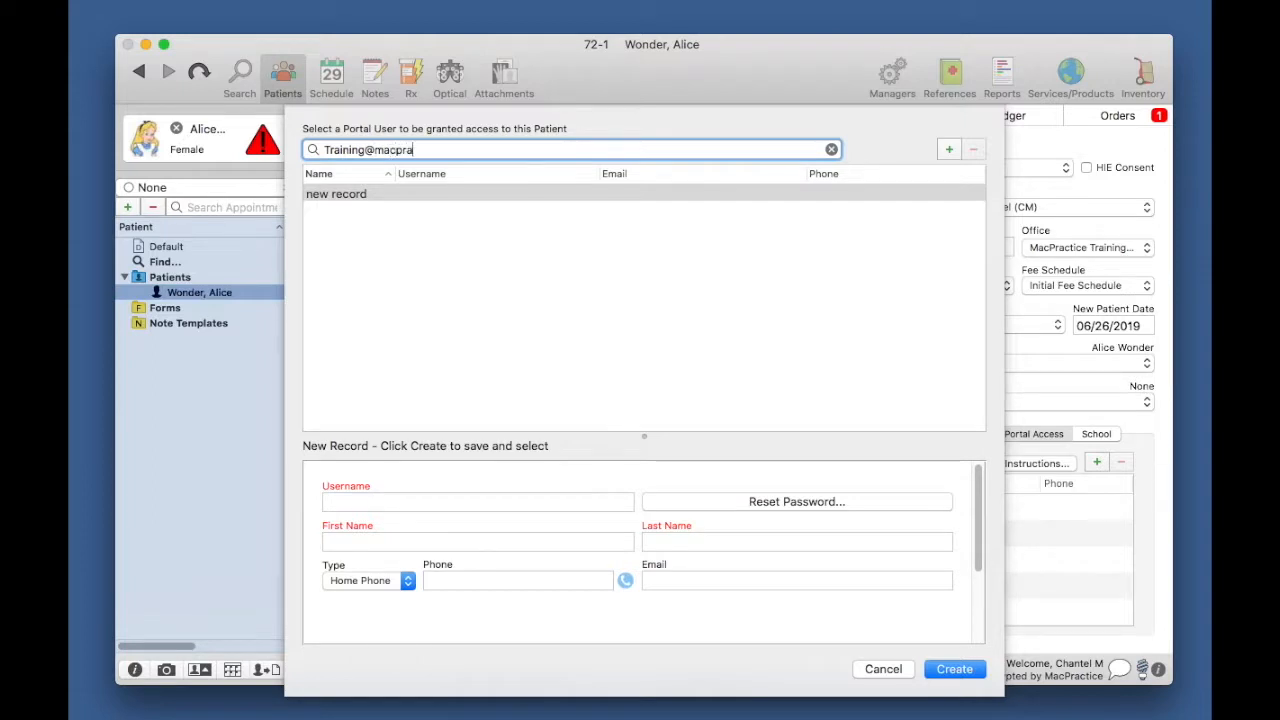
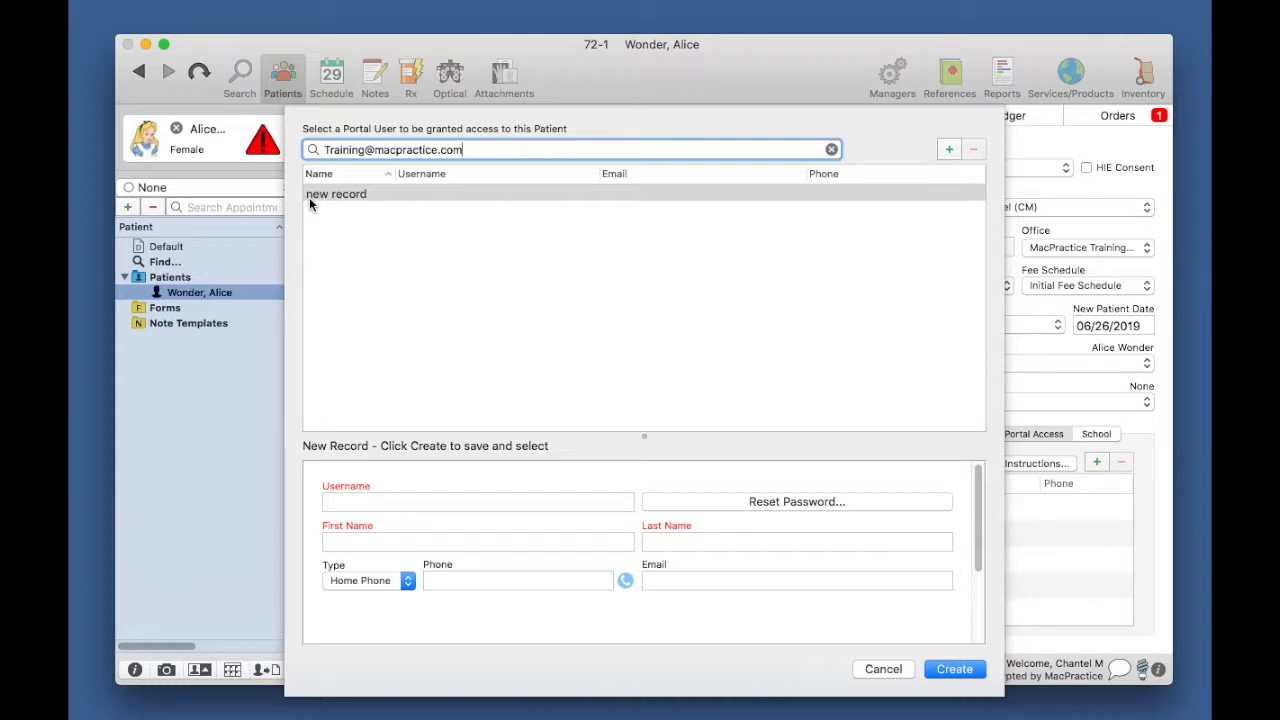
# Step: Copy the searched e-mail address into the new record's Username and Email fields
pyautogui.tripleClick(464, 150)
pyautogui.press('super+c')
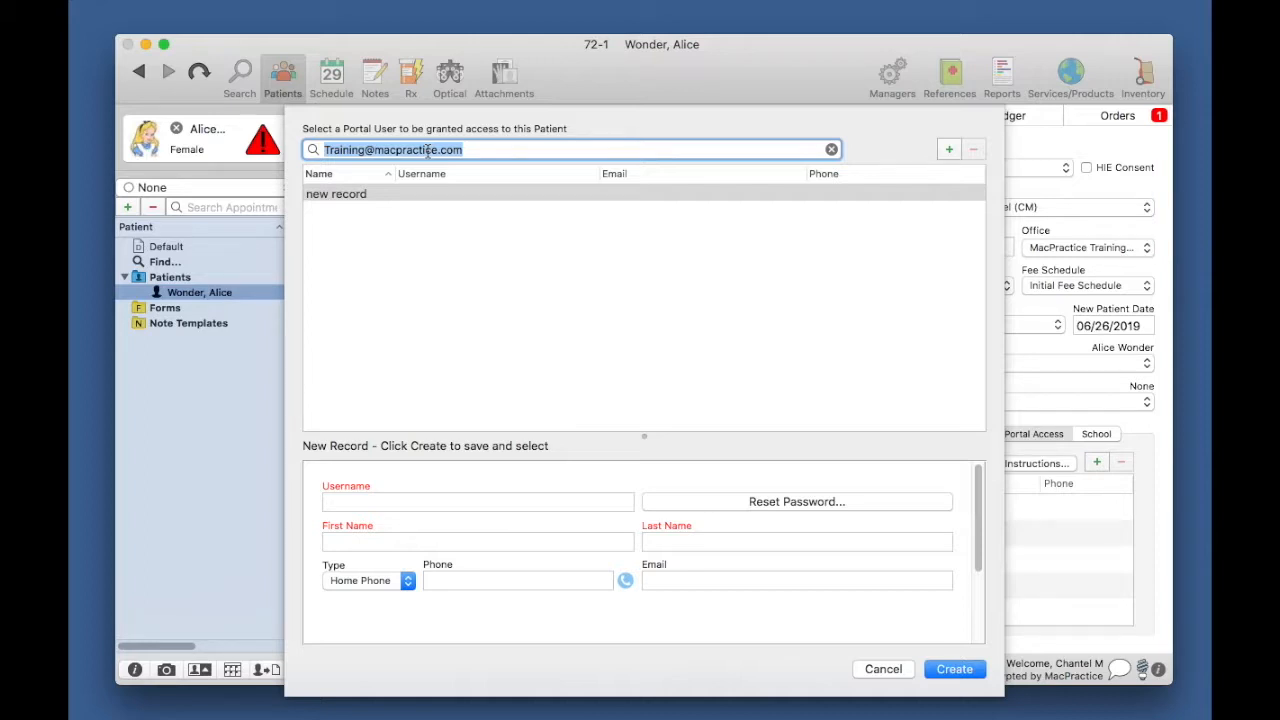
pyautogui.click(511, 501)
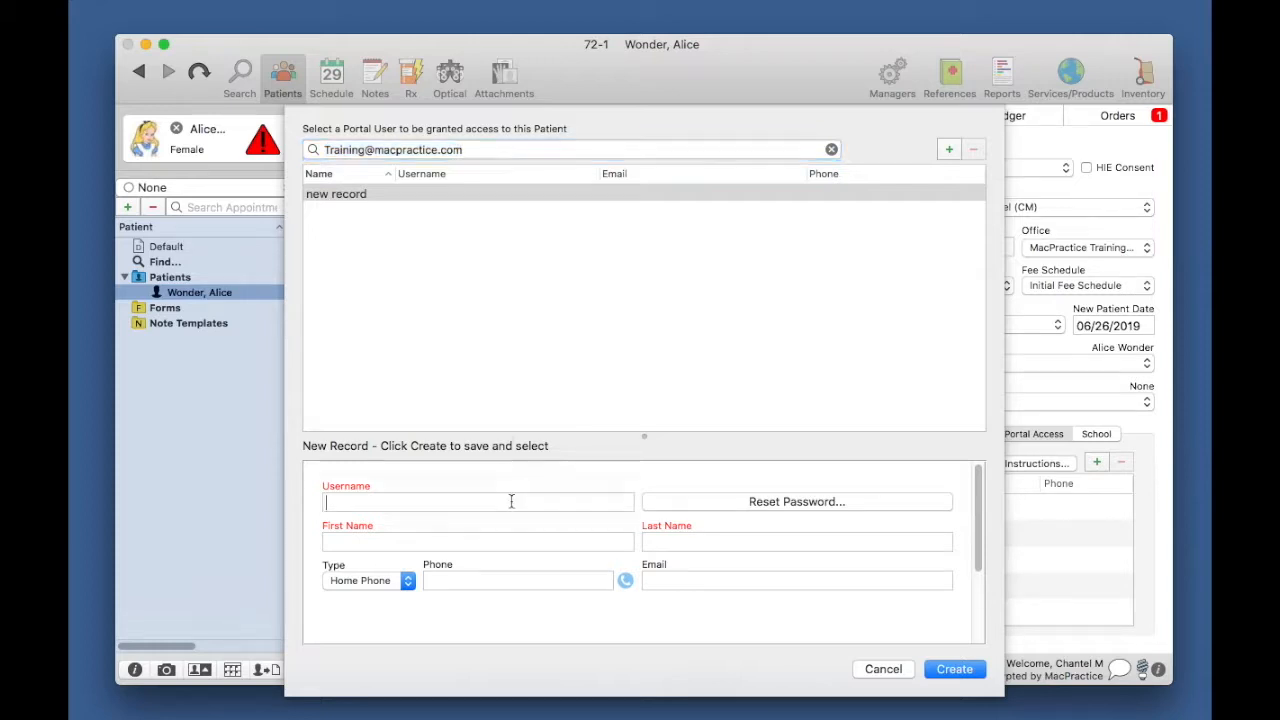
pyautogui.press('super+v')
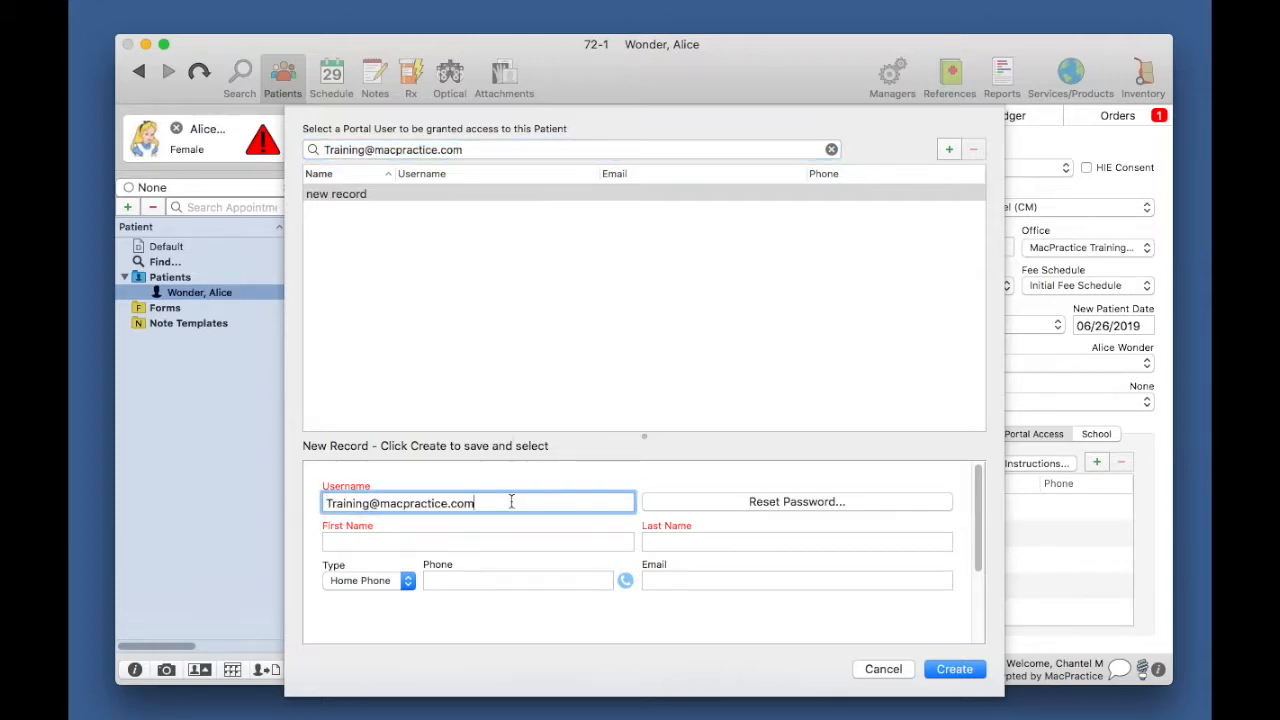
pyautogui.click(657, 580)
pyautogui.press('super+v')
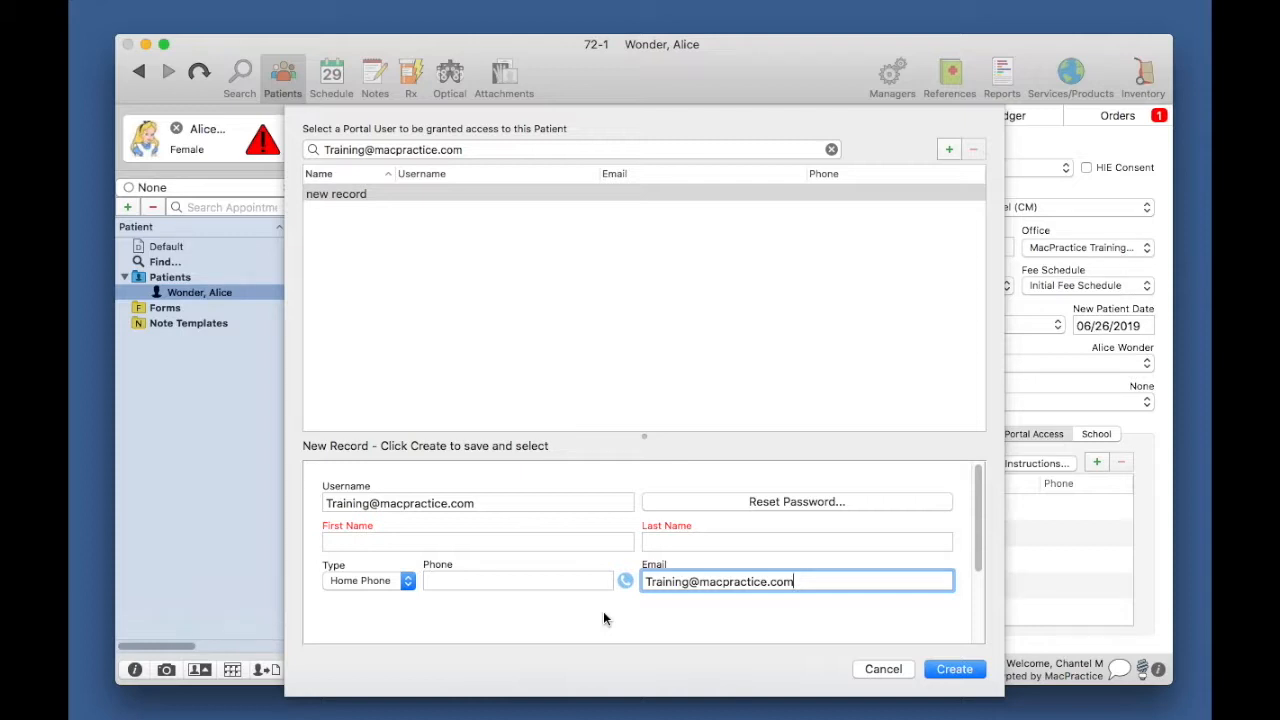
# Step: Enter the portal user's first and last name, leaving Home Phone as the phone type
pyautogui.click(558, 540)
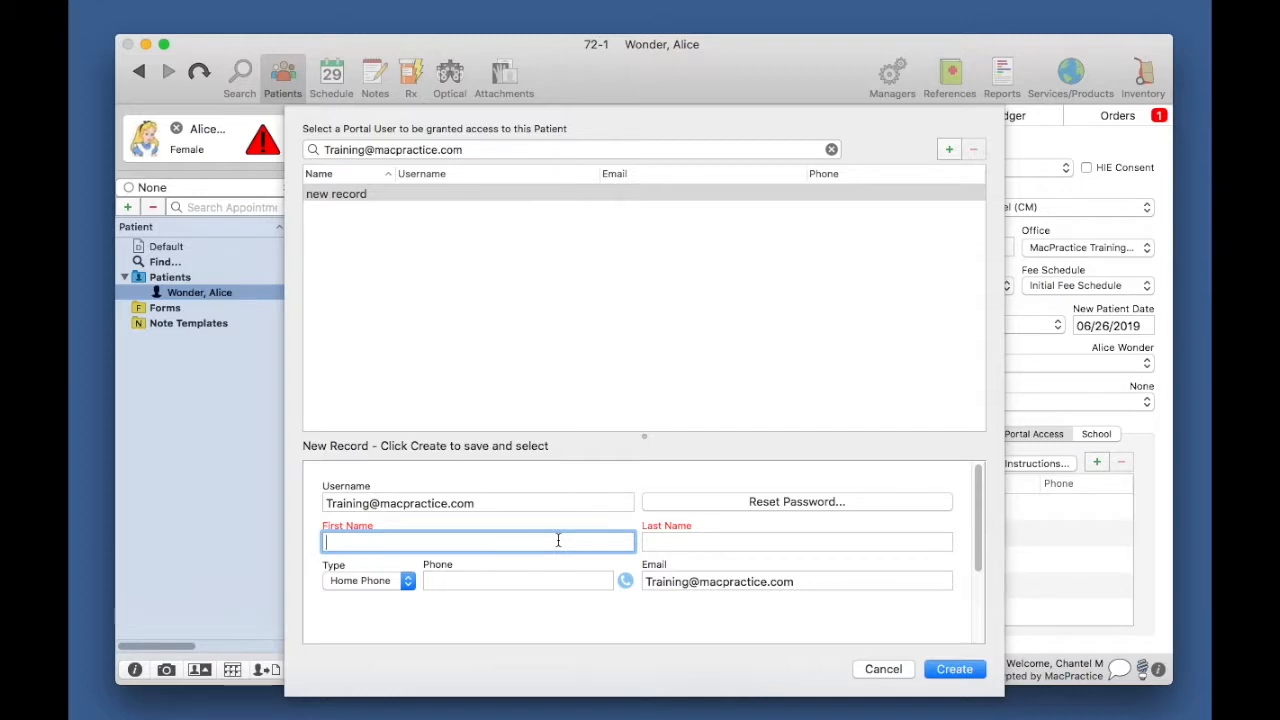
pyautogui.write('Chantel')
pyautogui.press('Tab')
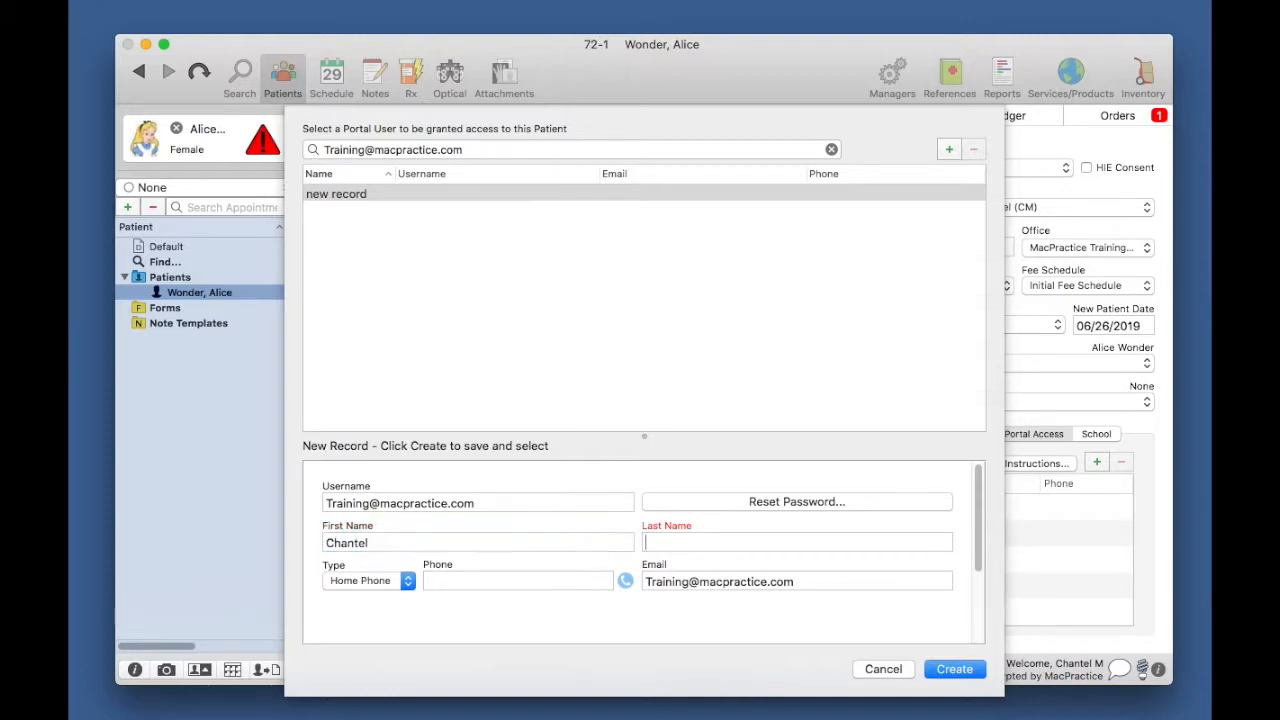
pyautogui.write('Trainer')
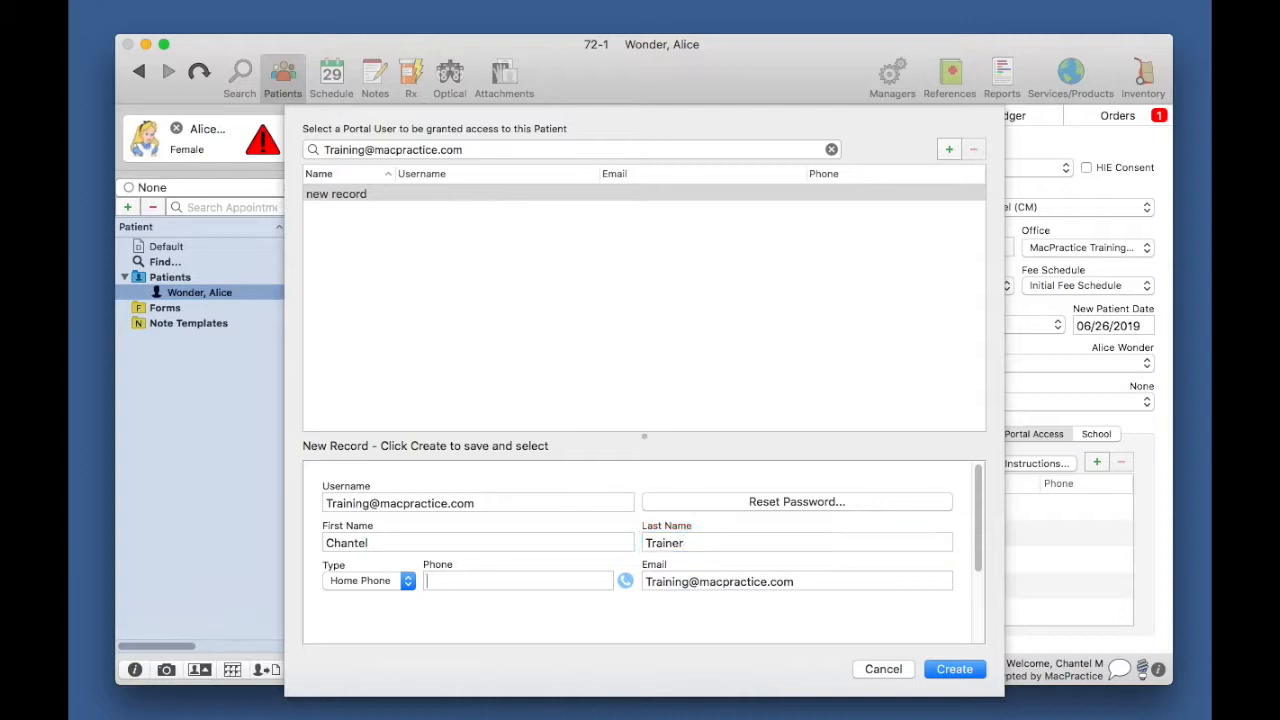
pyautogui.press('Tab')
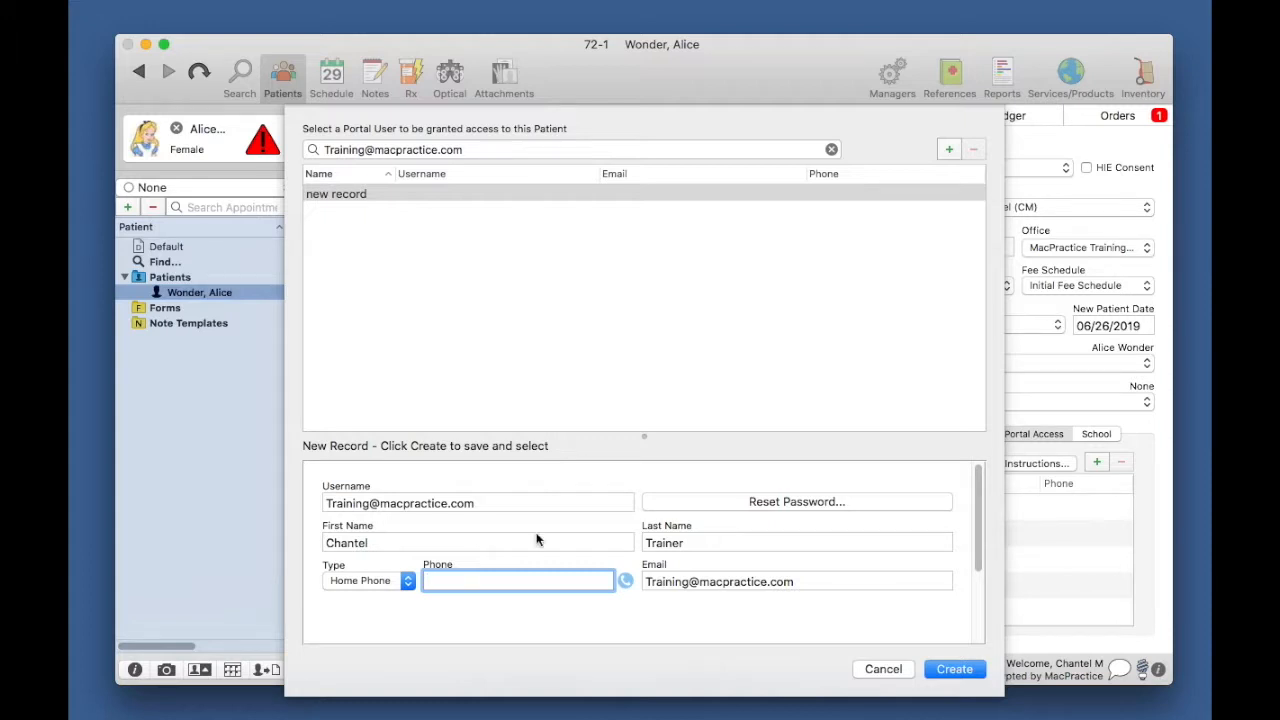
pyautogui.click(408, 586)
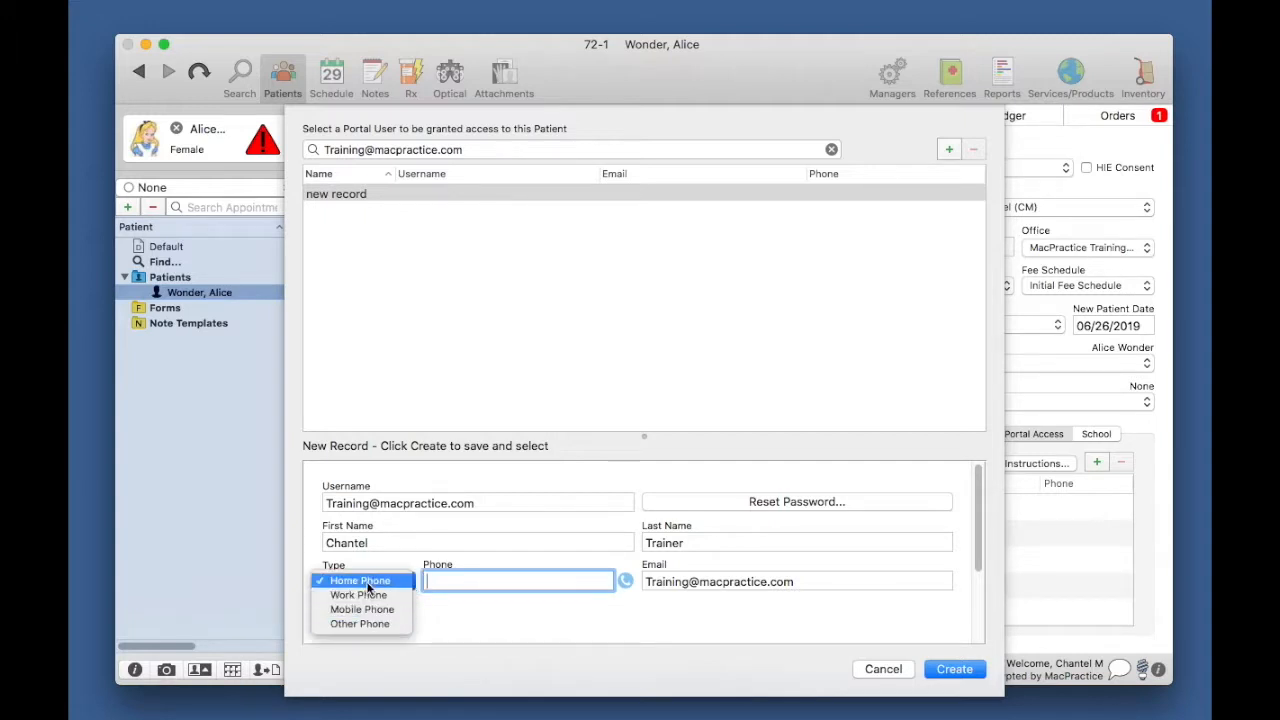
pyautogui.click(445, 577)
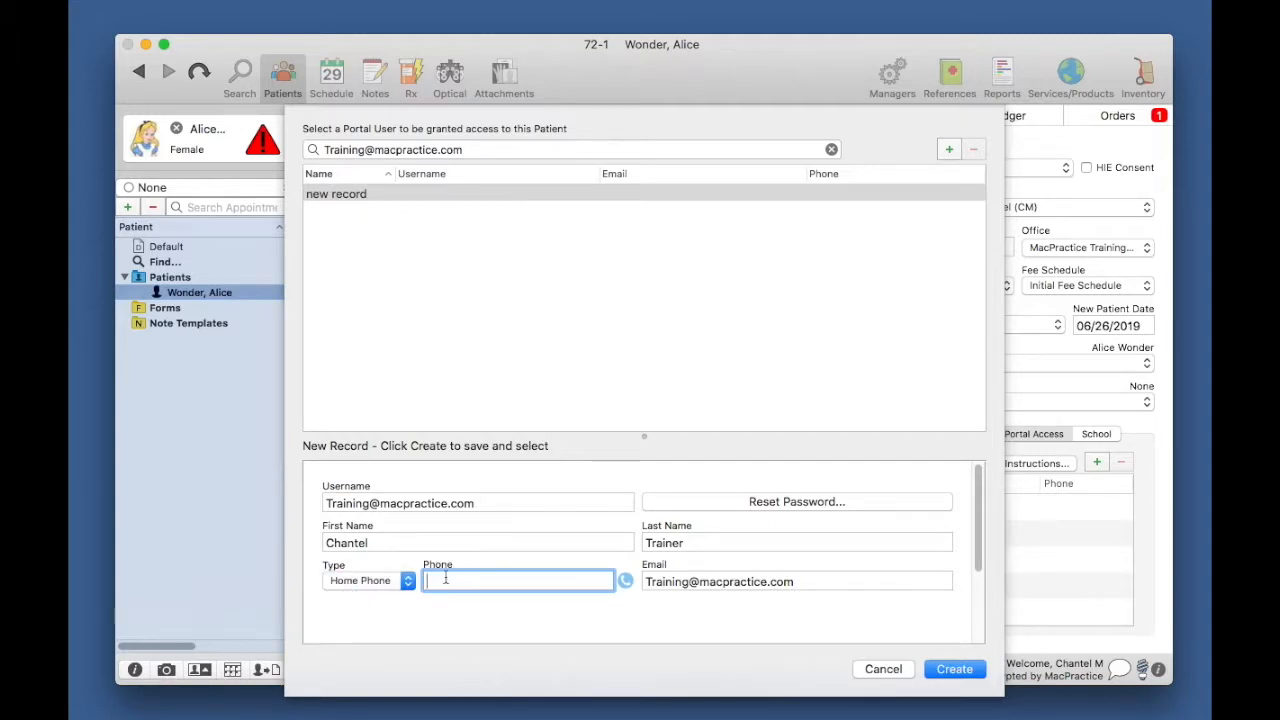
# Step: Create the new portal user record, bringing up the Patient Access password prompt
pyautogui.click(954, 669)
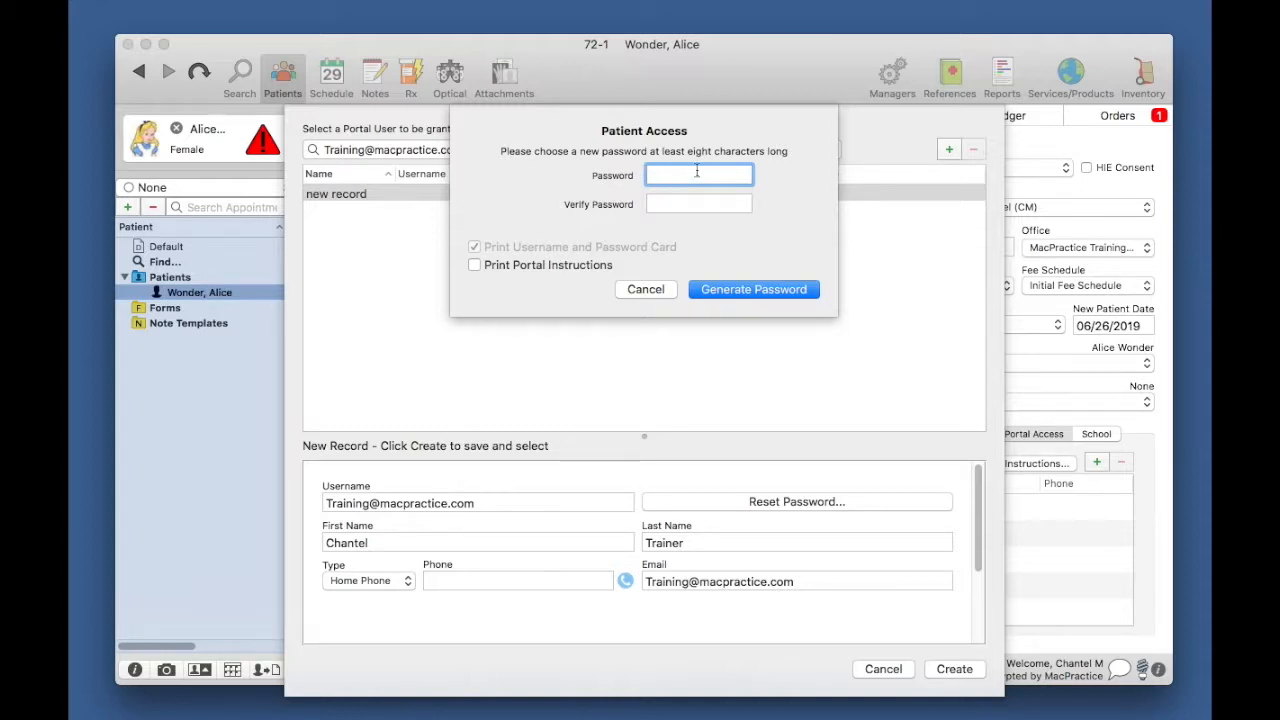
# Step: Enter and verify the portal user's password and enable Print Portal Instructions
pyautogui.write('•••••••••')
pyautogui.press('Tab')
pyautogui.write('••••••••')
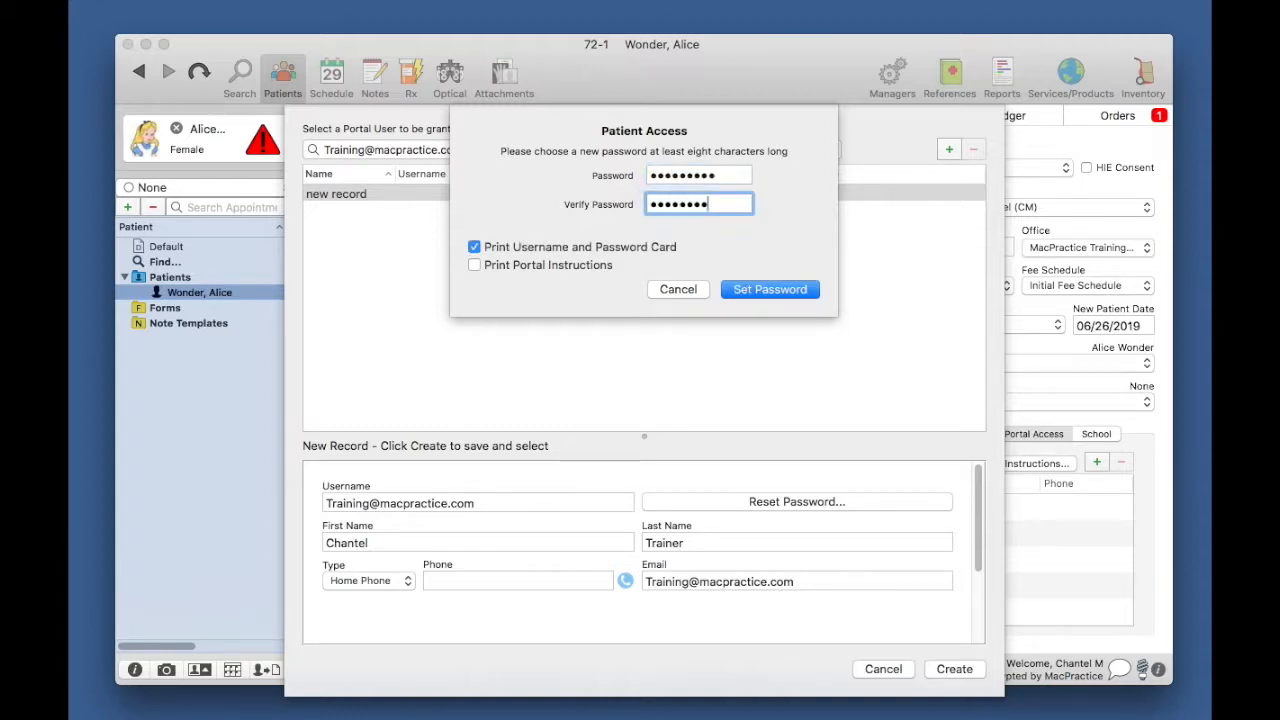
pyautogui.write('•')
pyautogui.click(475, 266)
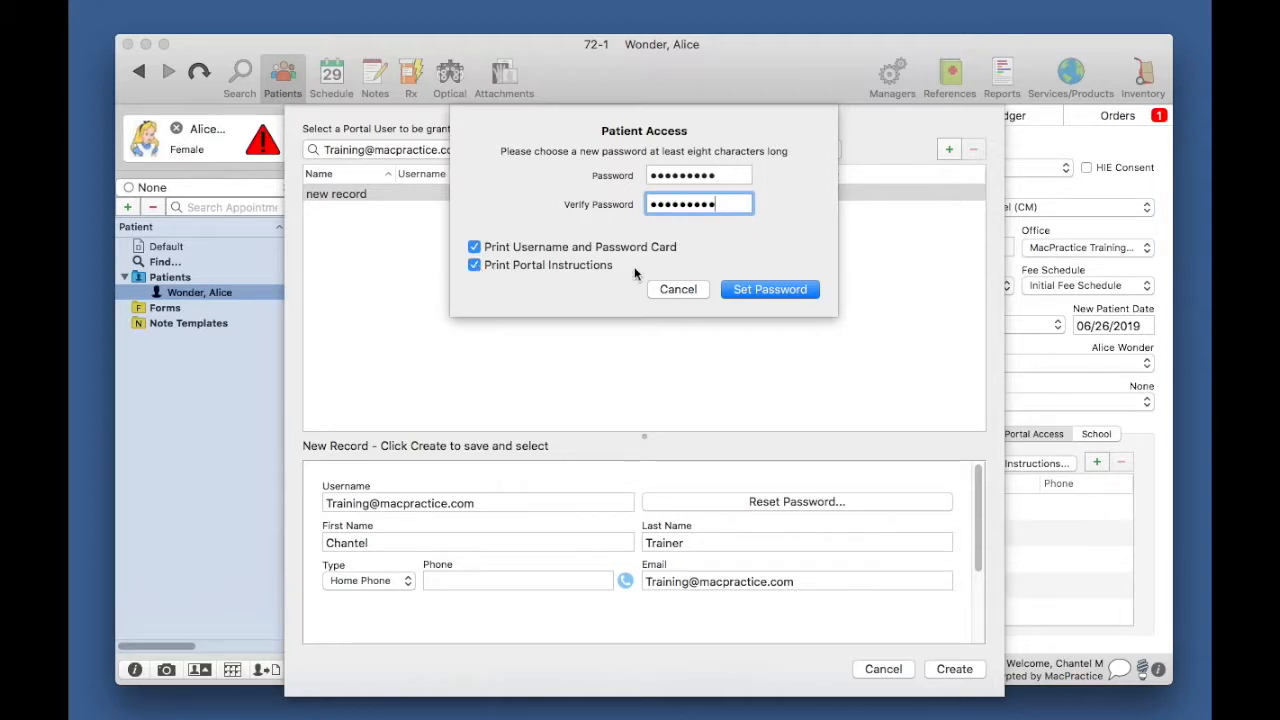
# Step: Set the password and open the Patient Portal instructions printout as a PDF in Preview
pyautogui.click(766, 289)
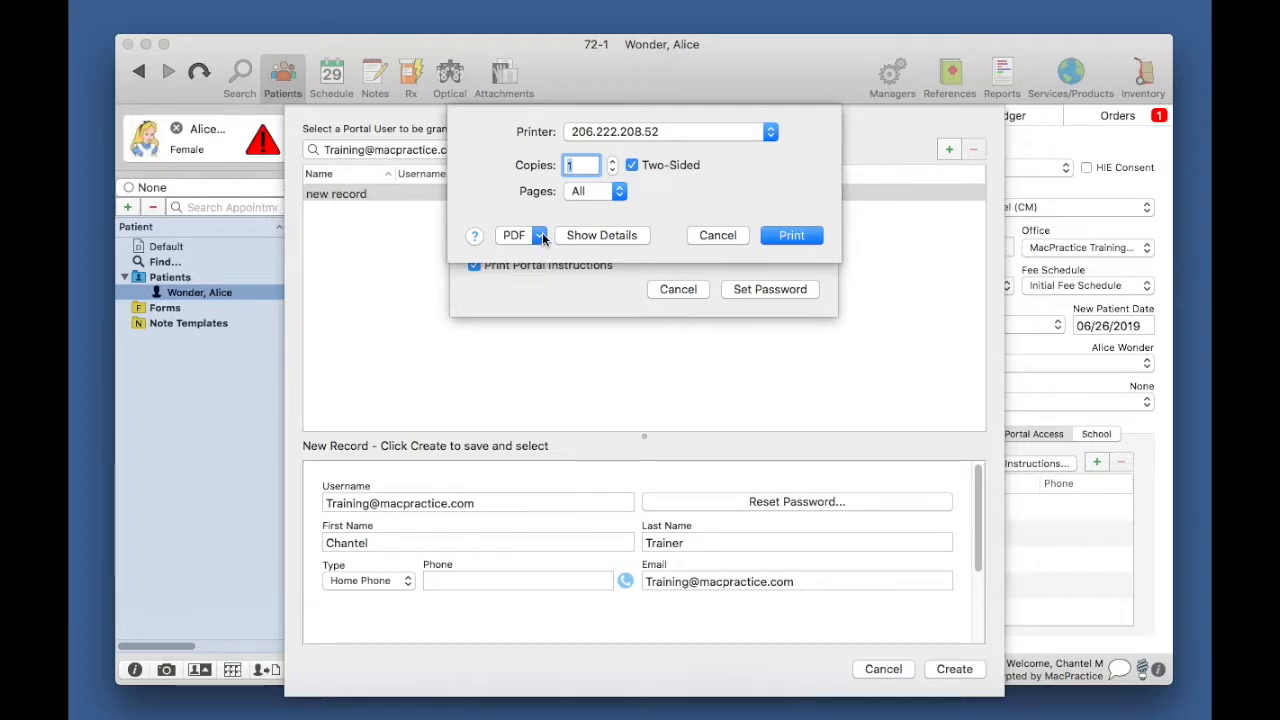
pyautogui.click(697, 236)
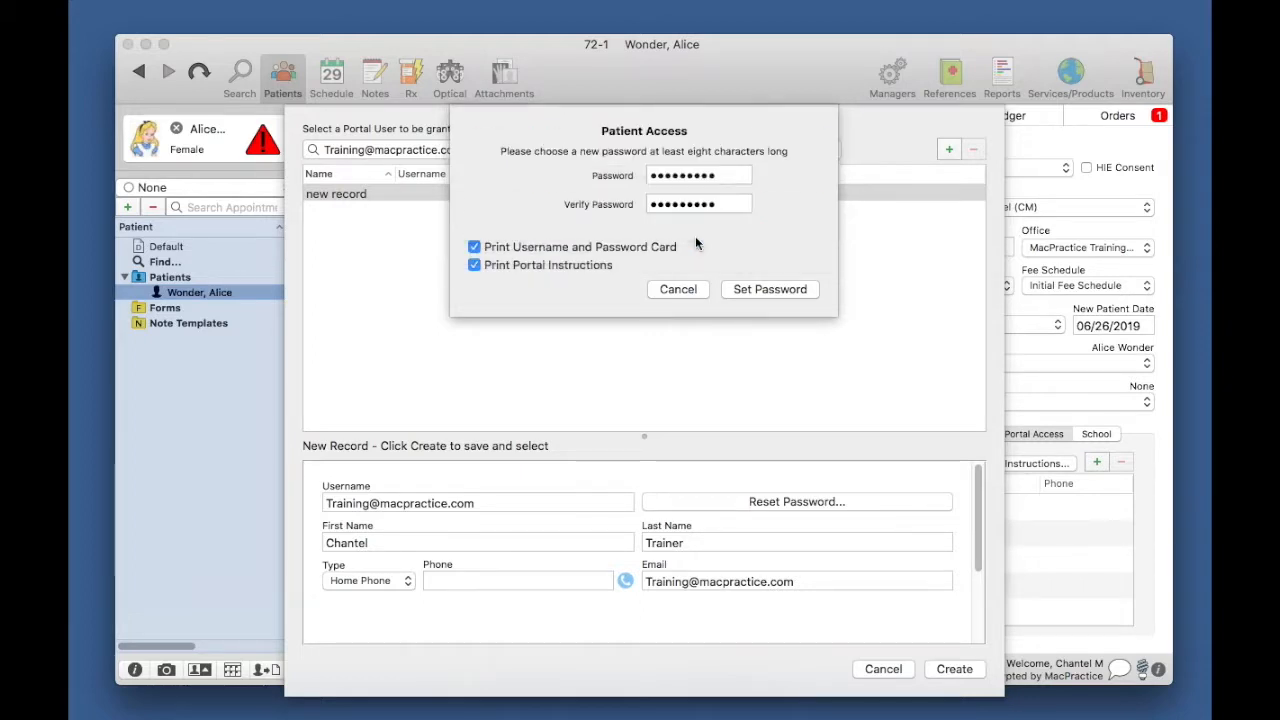
pyautogui.click(727, 285)
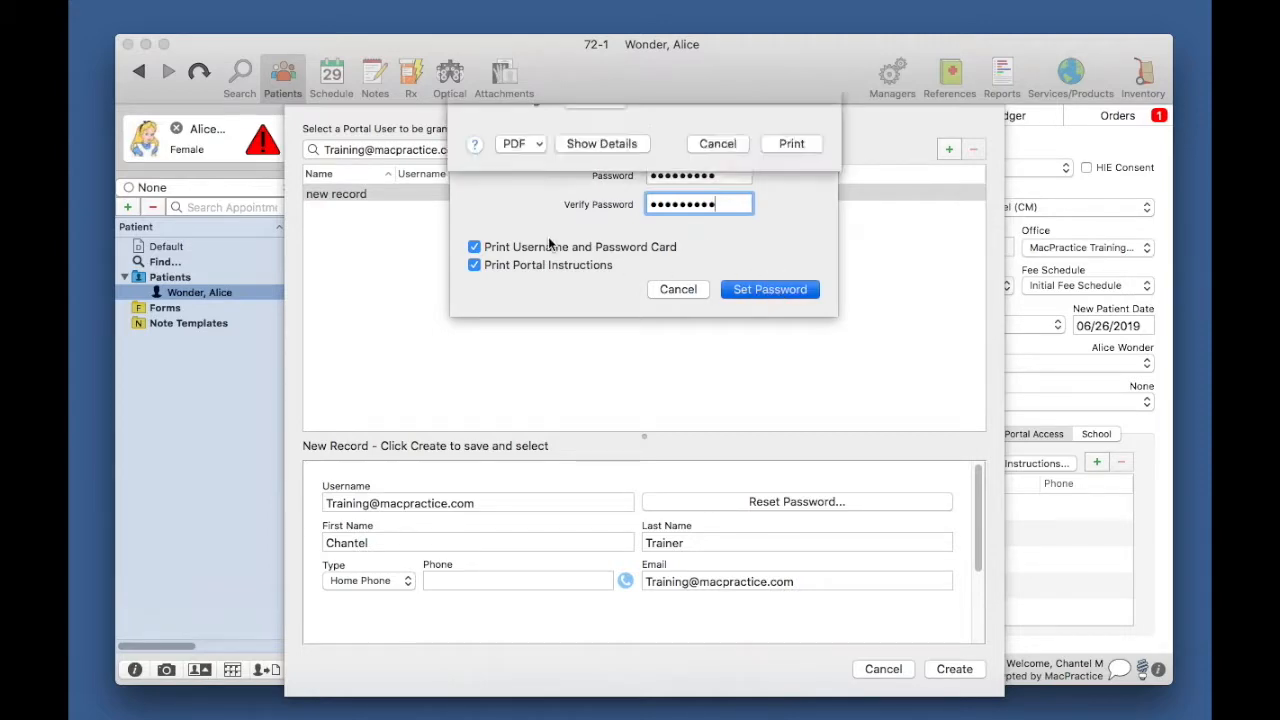
pyautogui.click(540, 235)
pyautogui.click(558, 256)
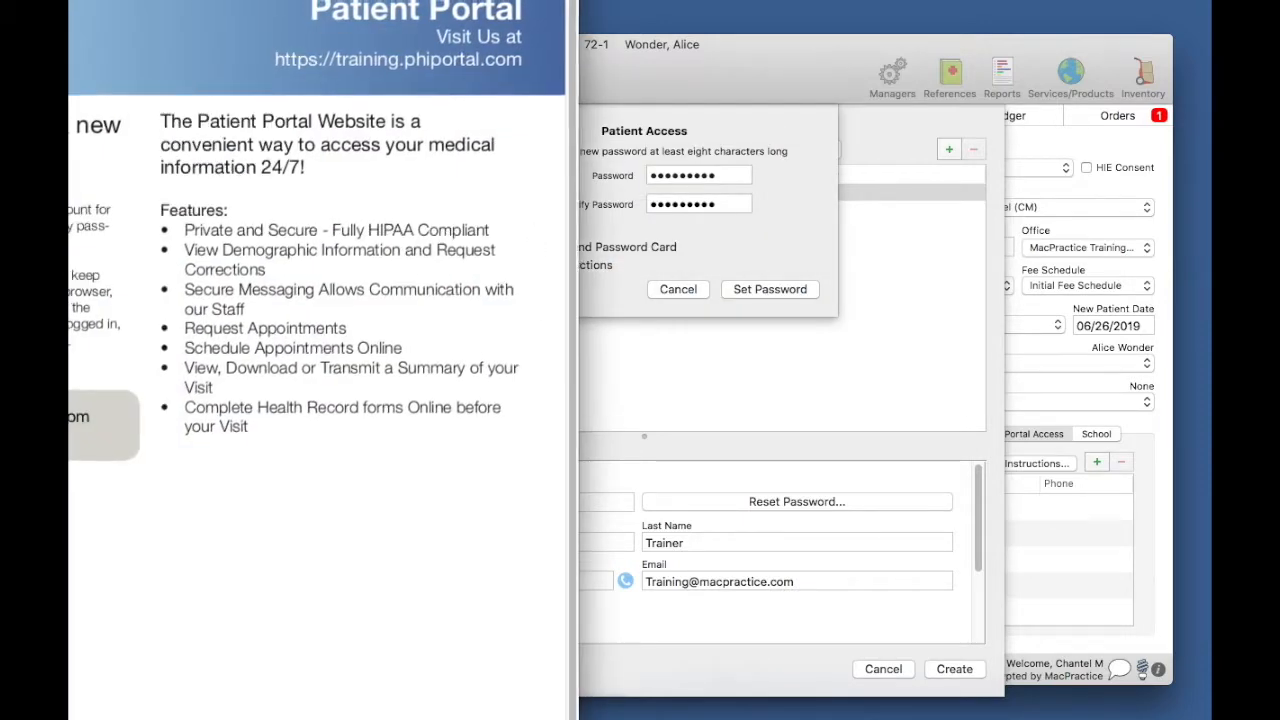
pyautogui.press('super+w')
# Step: Save the portal user's new password and open the help and login card printouts as PDFs in Preview
pyautogui.click(725, 291)
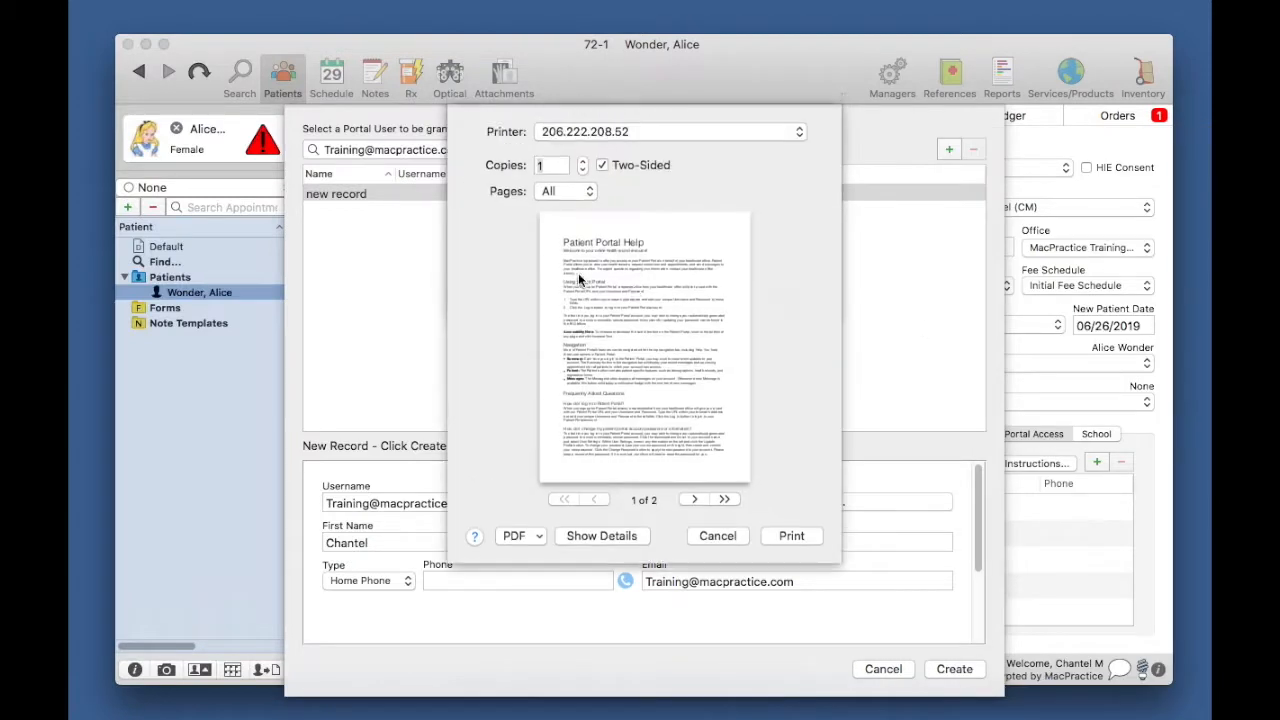
pyautogui.click(512, 538)
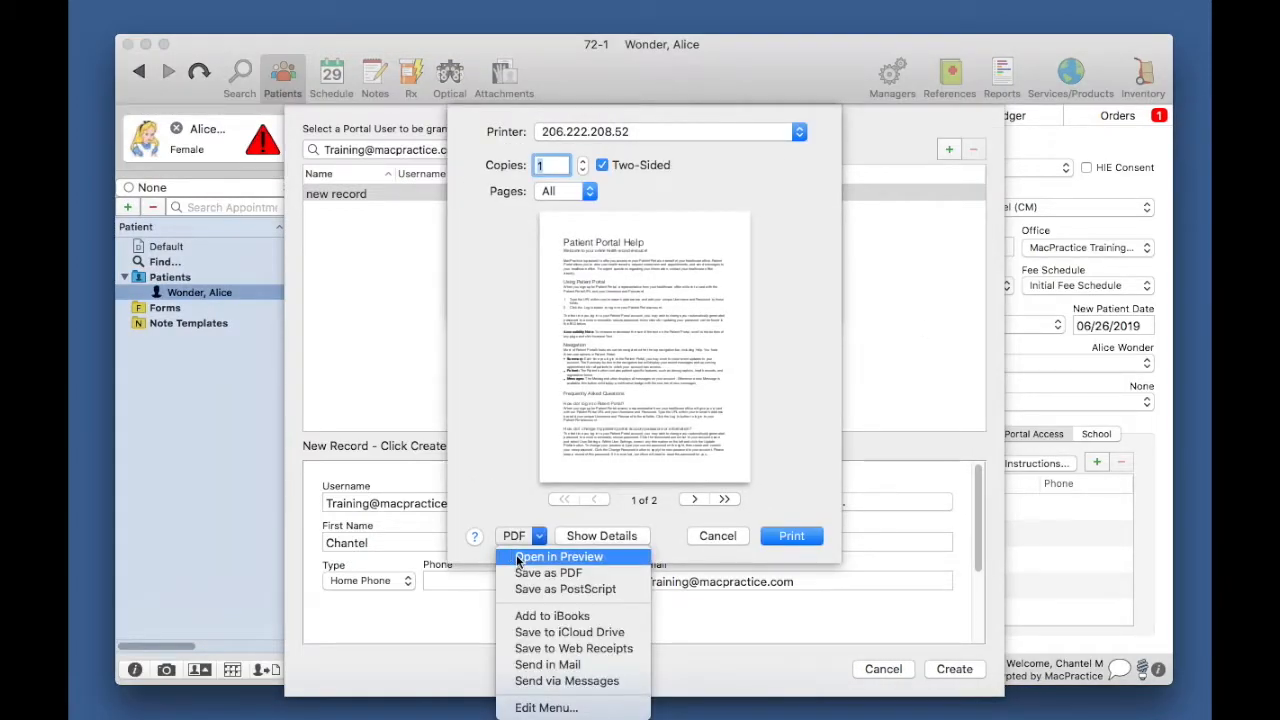
pyautogui.click(518, 558)
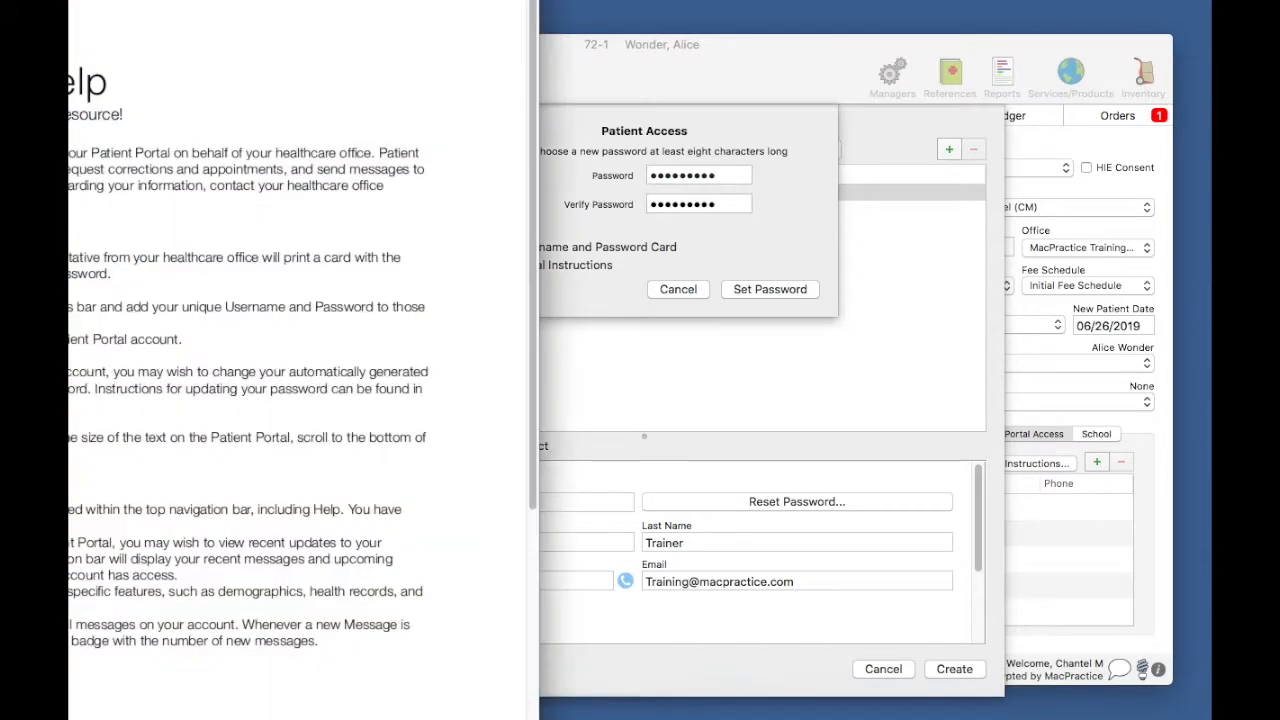
pyautogui.press('super+w')
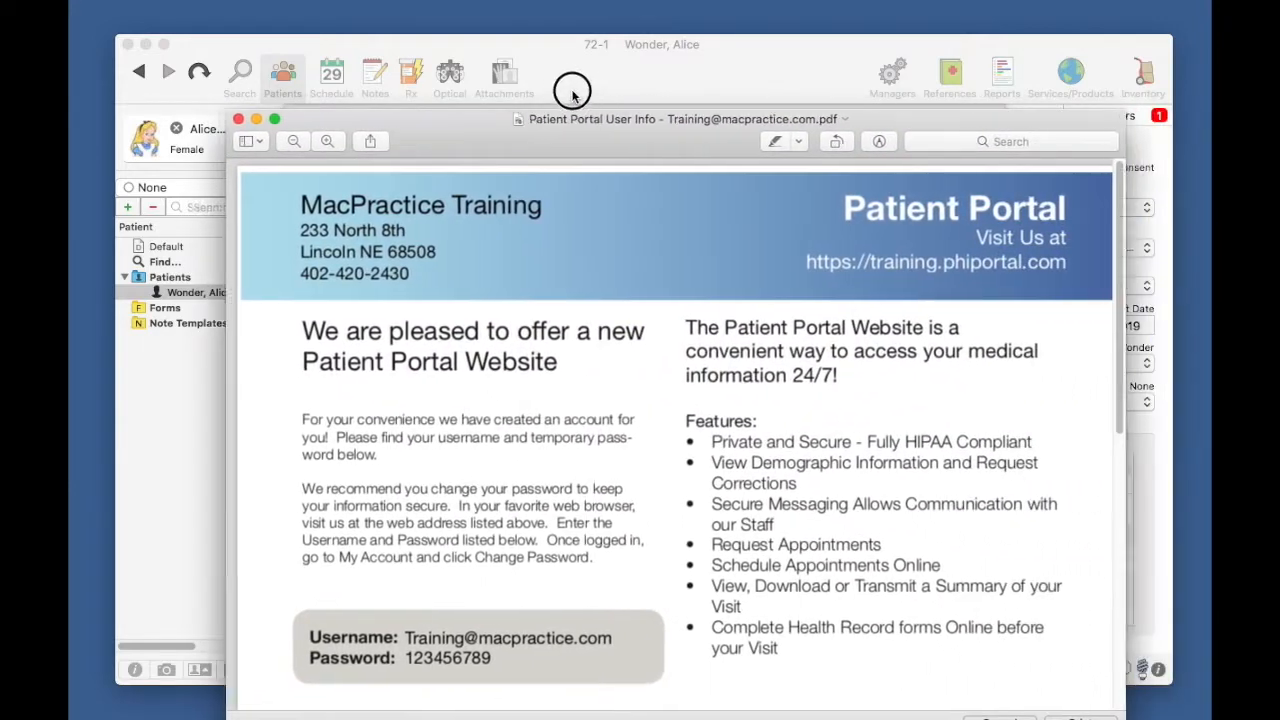
# Step: Review the login card's username, password and portal web address in Preview, then move the card aside
pyautogui.moveTo(615, 112); pyautogui.dragTo(594, 51)
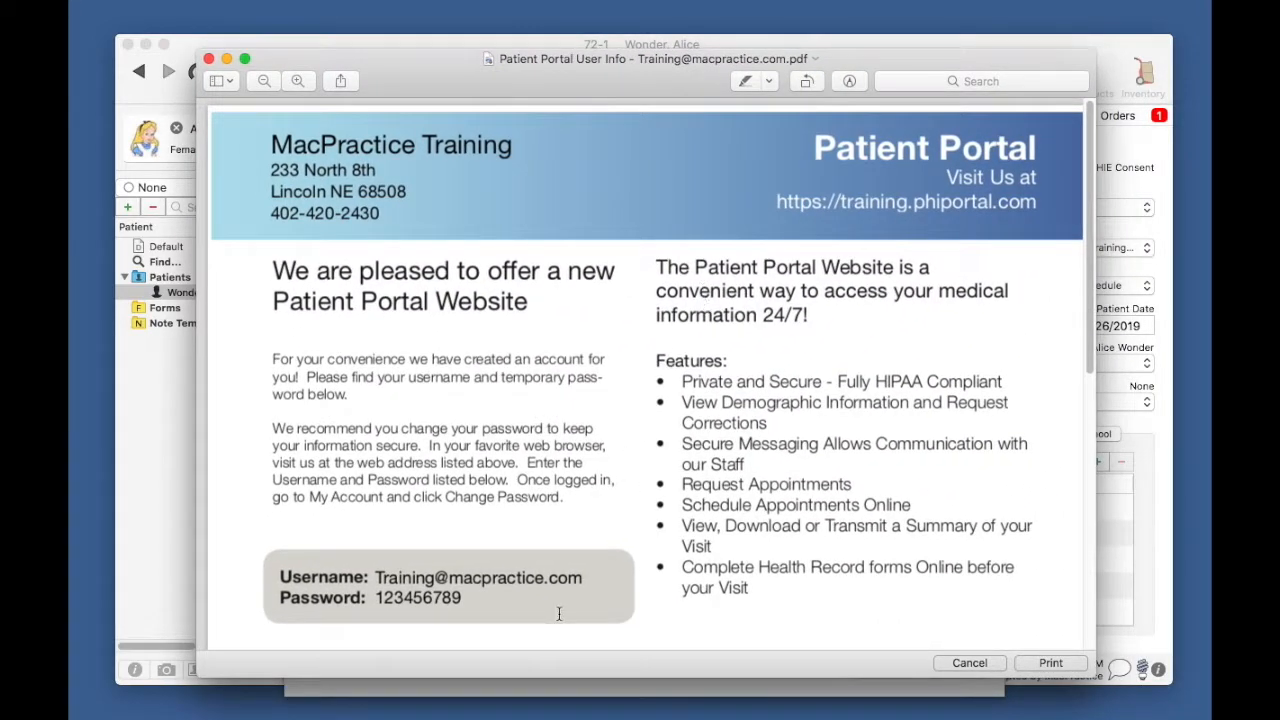
pyautogui.moveTo(468, 598); pyautogui.dragTo(264, 570)
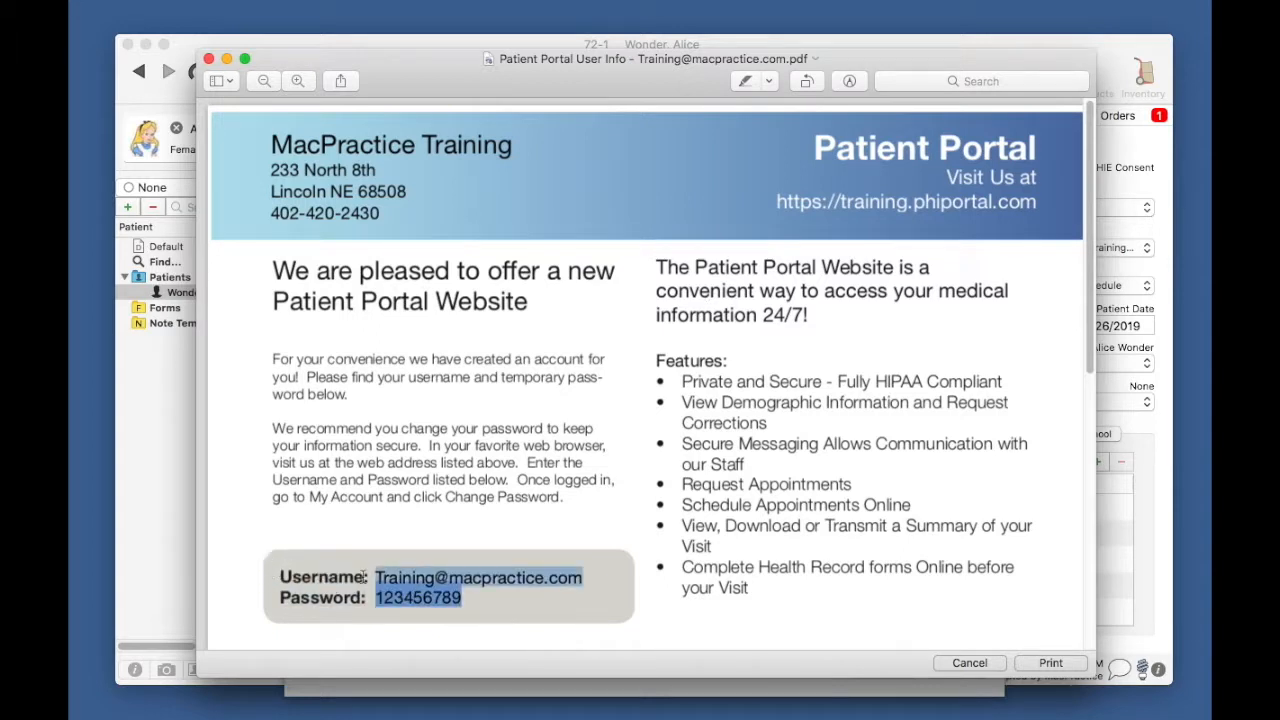
pyautogui.click(598, 609)
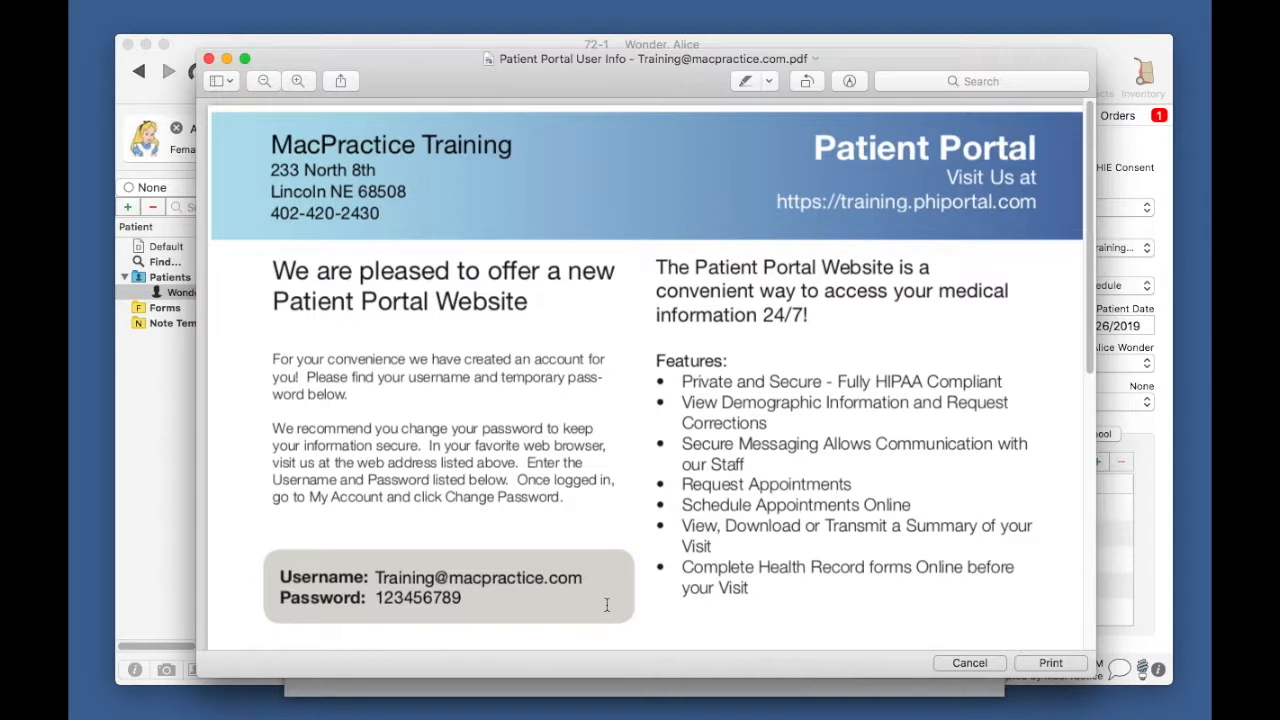
pyautogui.moveTo(772, 201); pyautogui.dragTo(1062, 201)
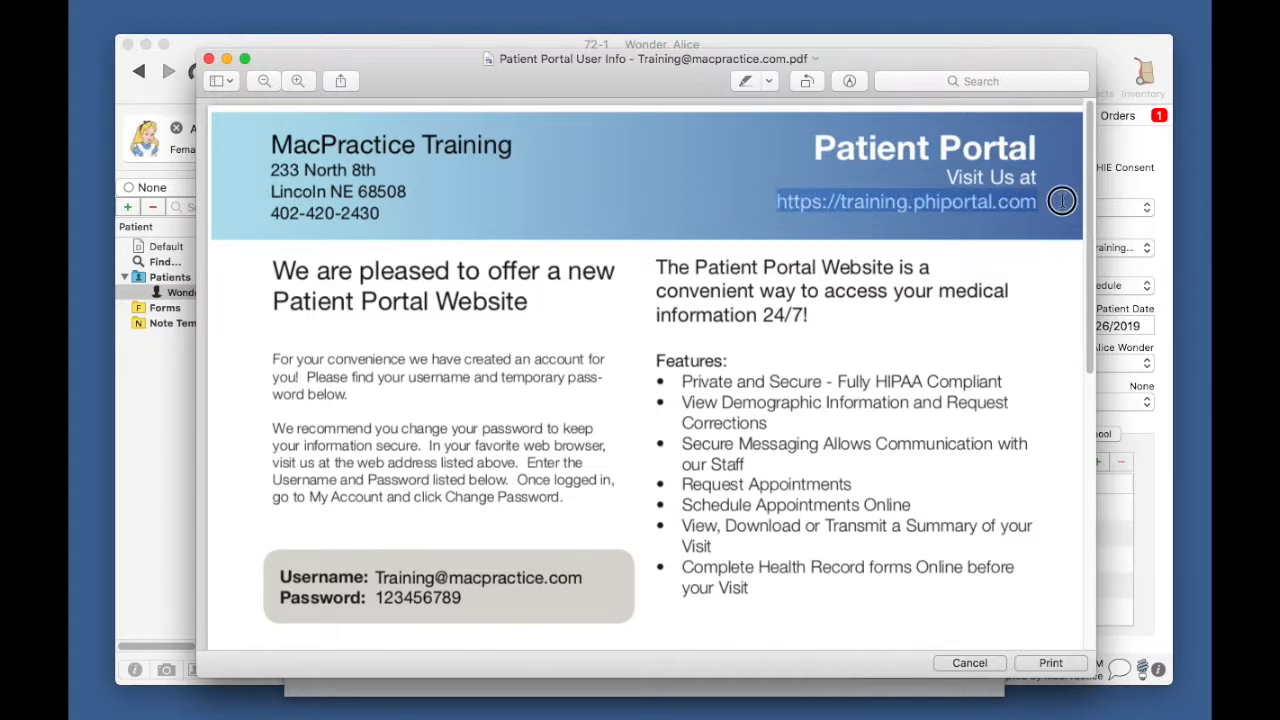
pyautogui.click(1062, 224)
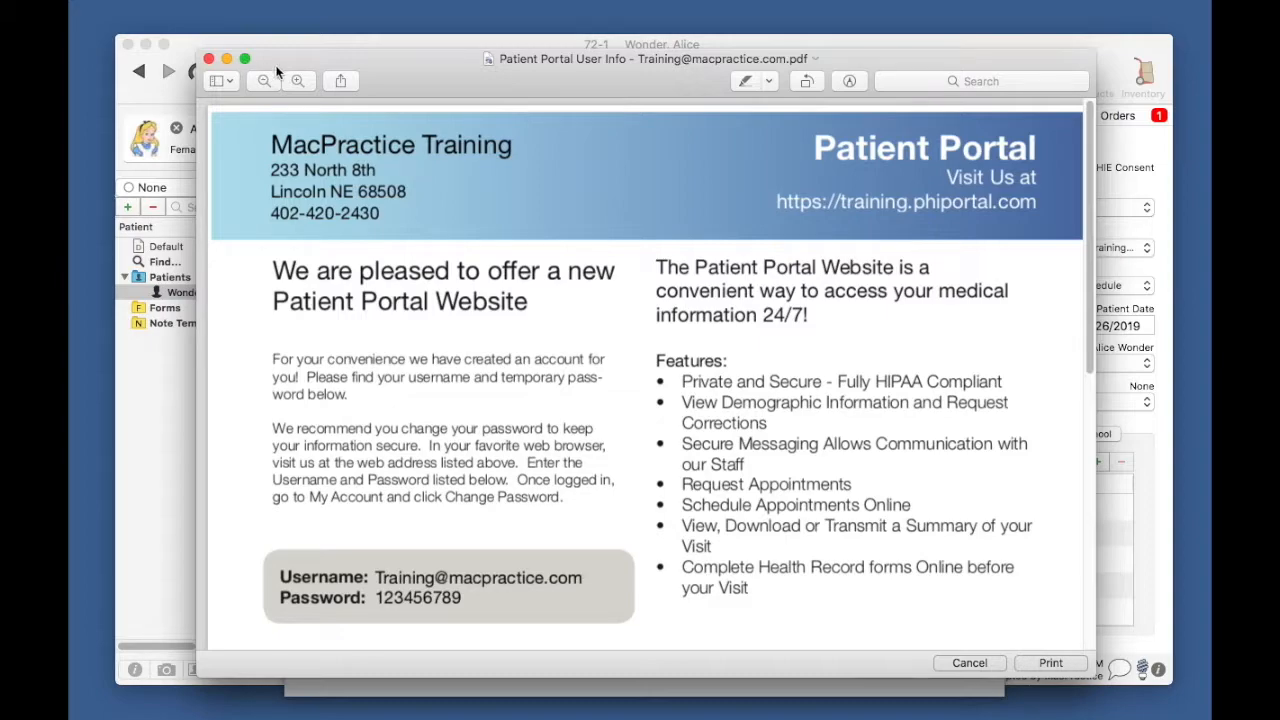
pyautogui.moveTo(395, 66); pyautogui.dragTo(663, 125)
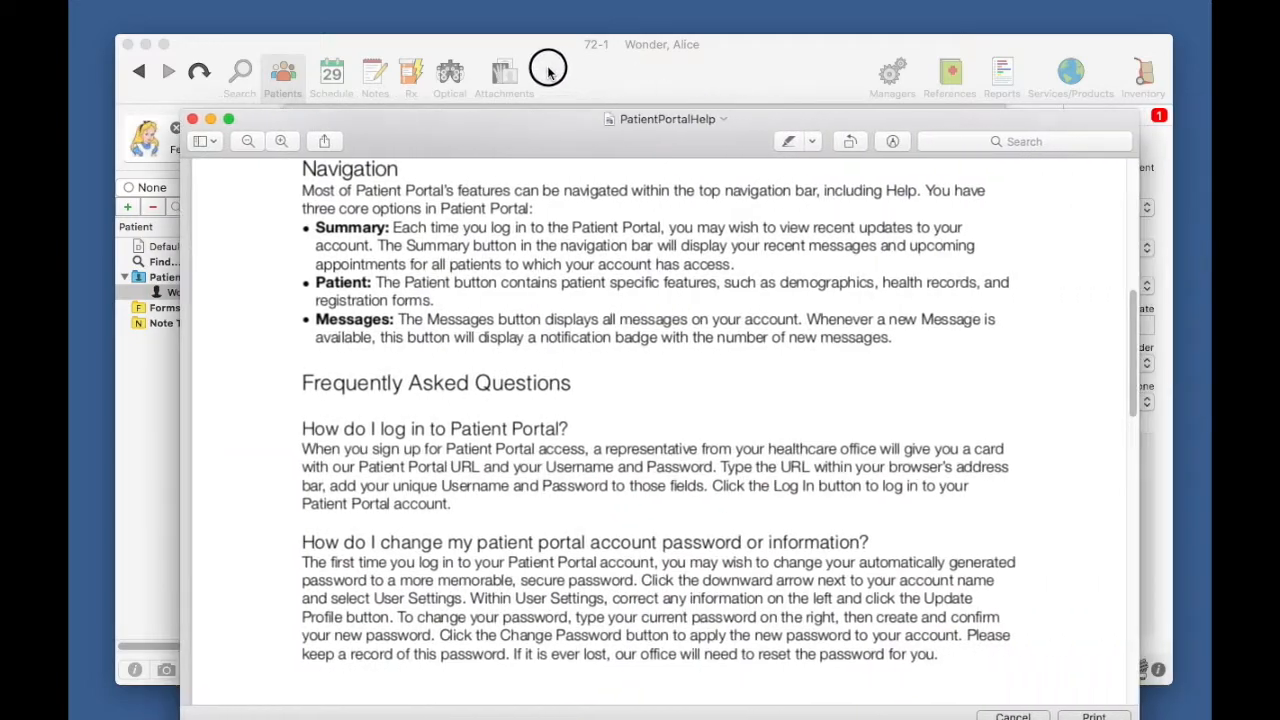
# Step: Scroll the PatientPortalHelp PDF back to its first page, then move its window off screen
pyautogui.moveTo(576, 131); pyautogui.dragTo(570, 77)
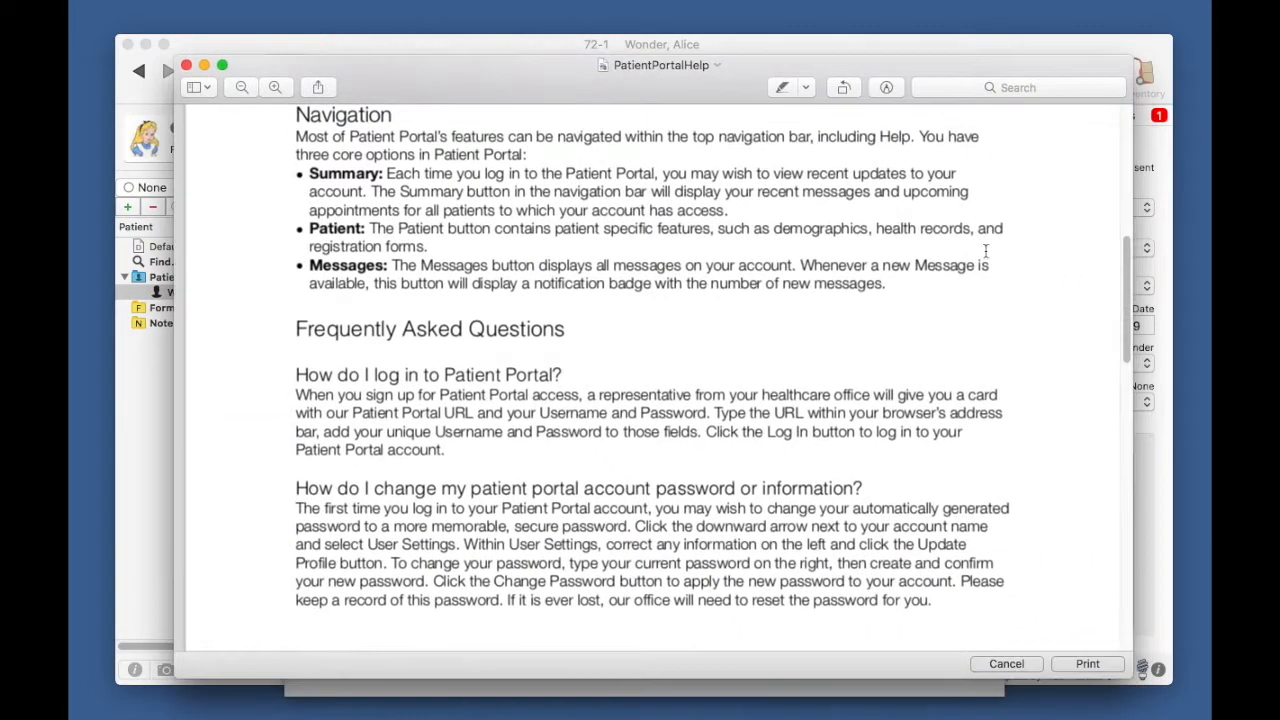
pyautogui.moveTo(1126, 283); pyautogui.dragTo(1140, 563)
pyautogui.moveTo(490, 80); pyautogui.dragTo(1279, 190)
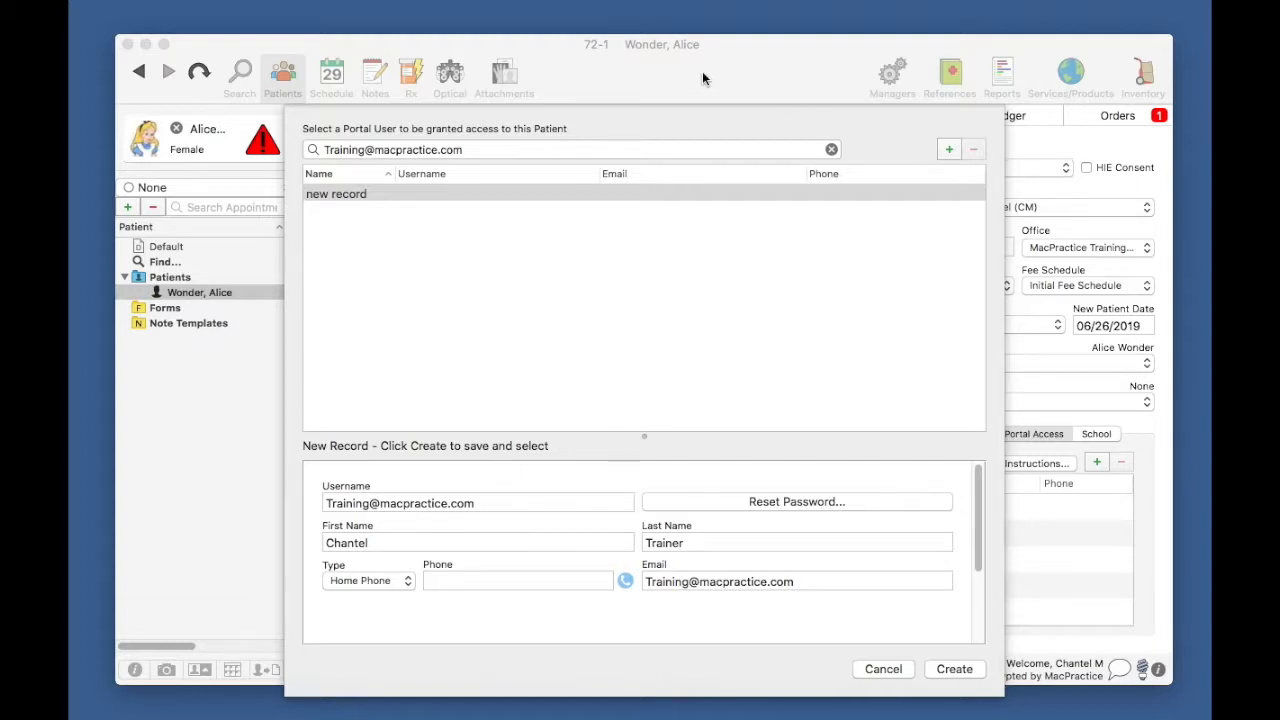
# Step: Create the new portal user record, linked to the patient as Self
pyautogui.click(780, 75)
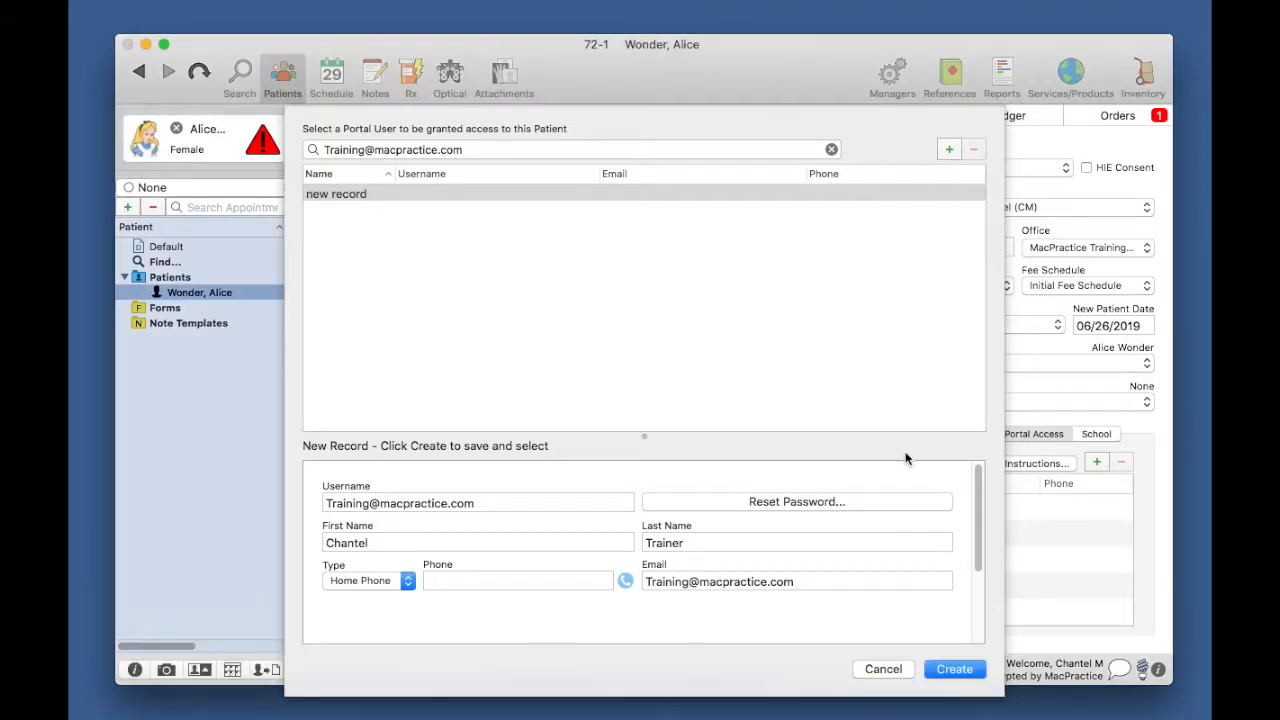
pyautogui.click(952, 669)
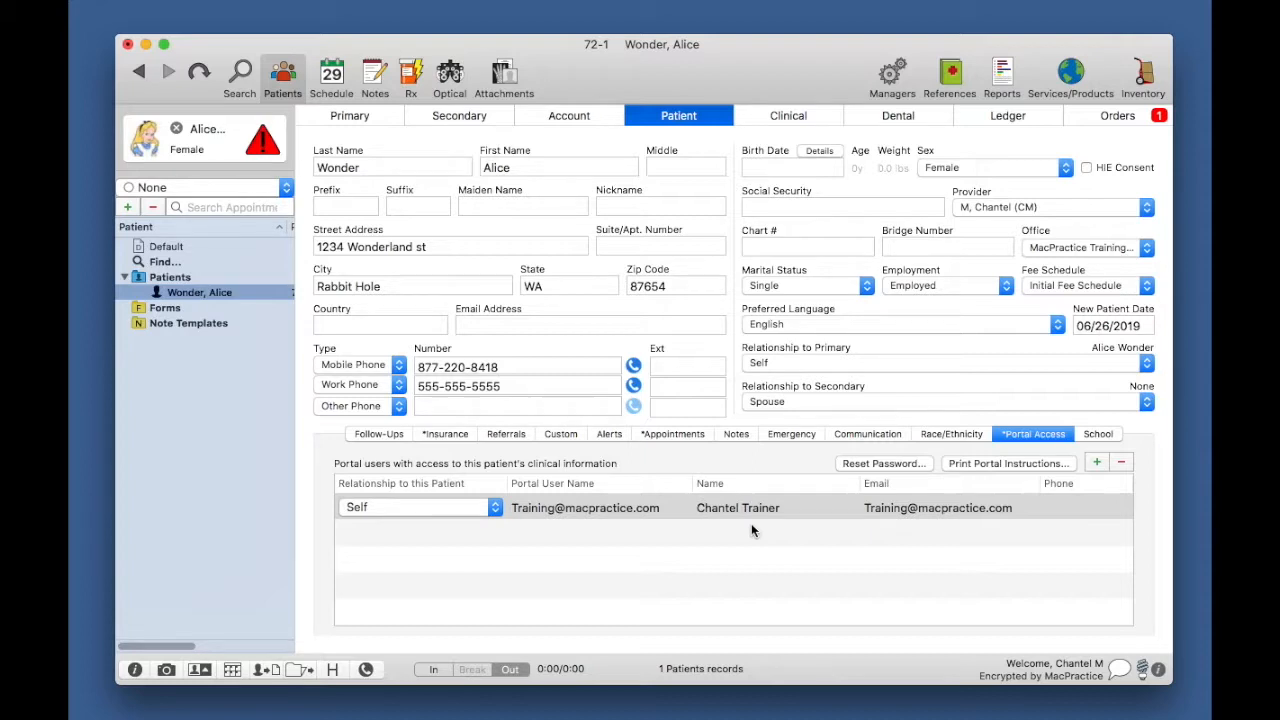
# Step: Set the portal user's relationship to Mother, save, and bring up the Schedule
pyautogui.click(490, 511)
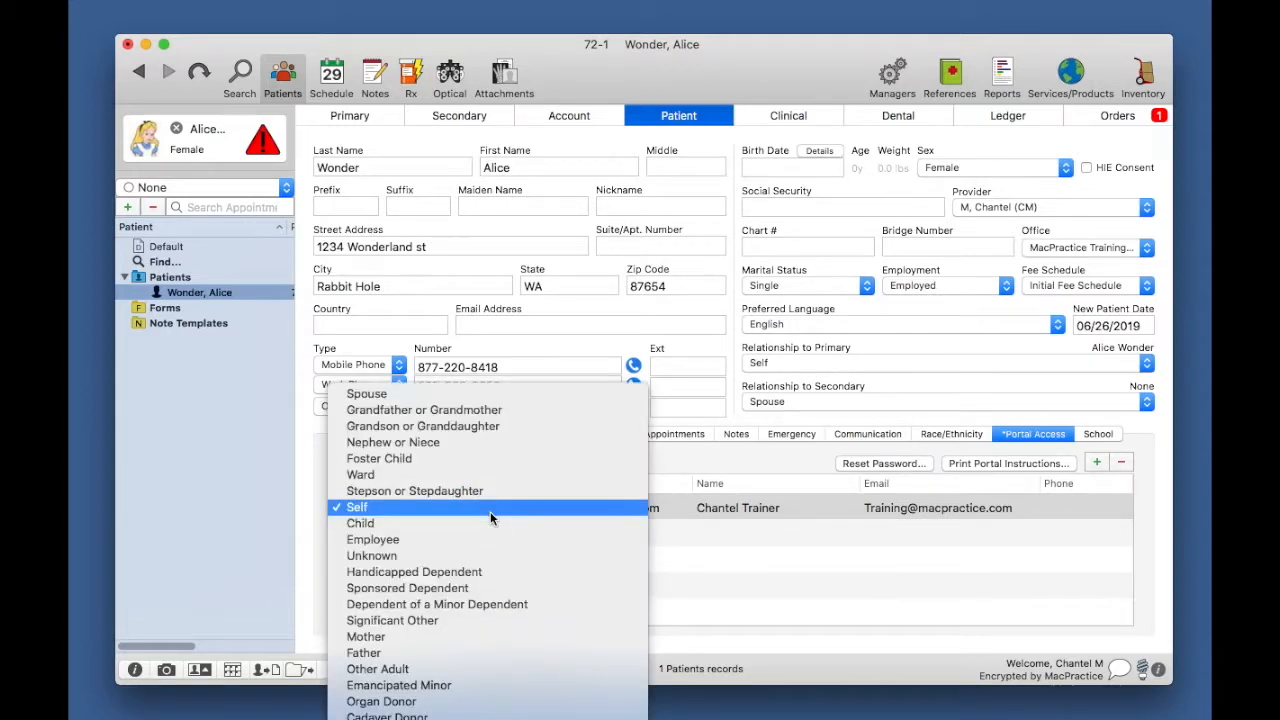
pyautogui.click(440, 642)
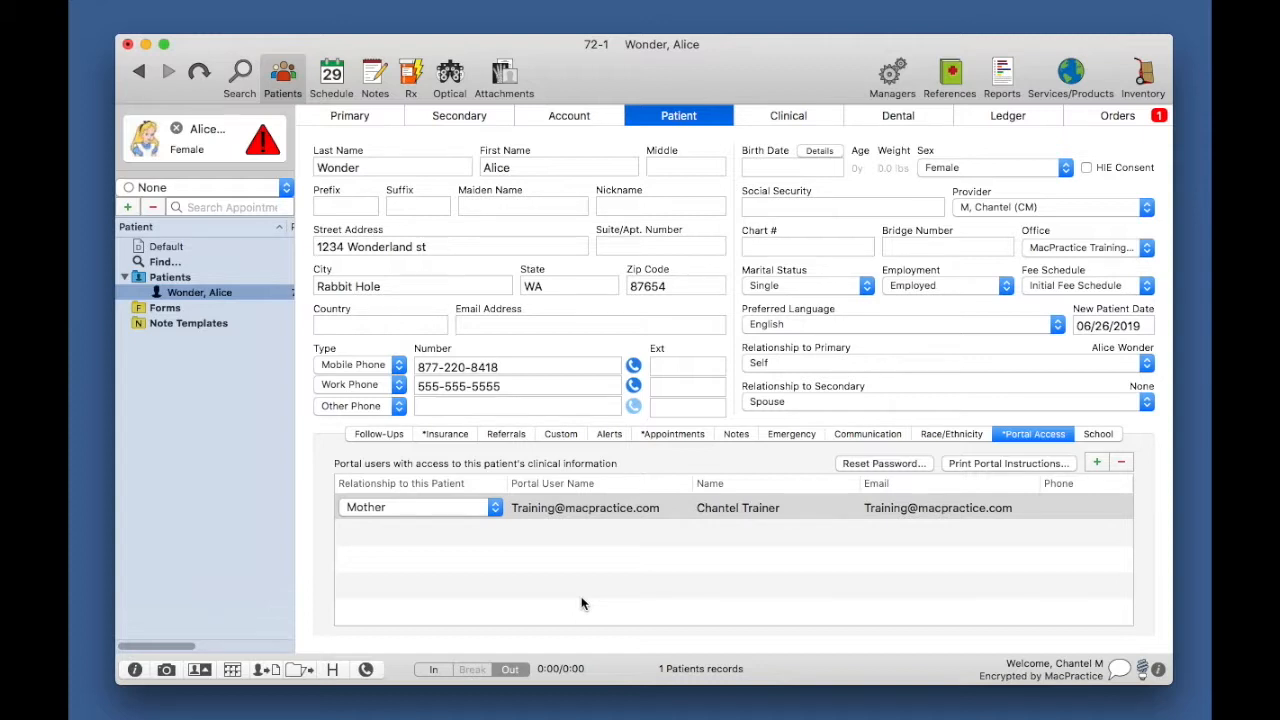
pyautogui.press('super+s')
pyautogui.click(333, 75)
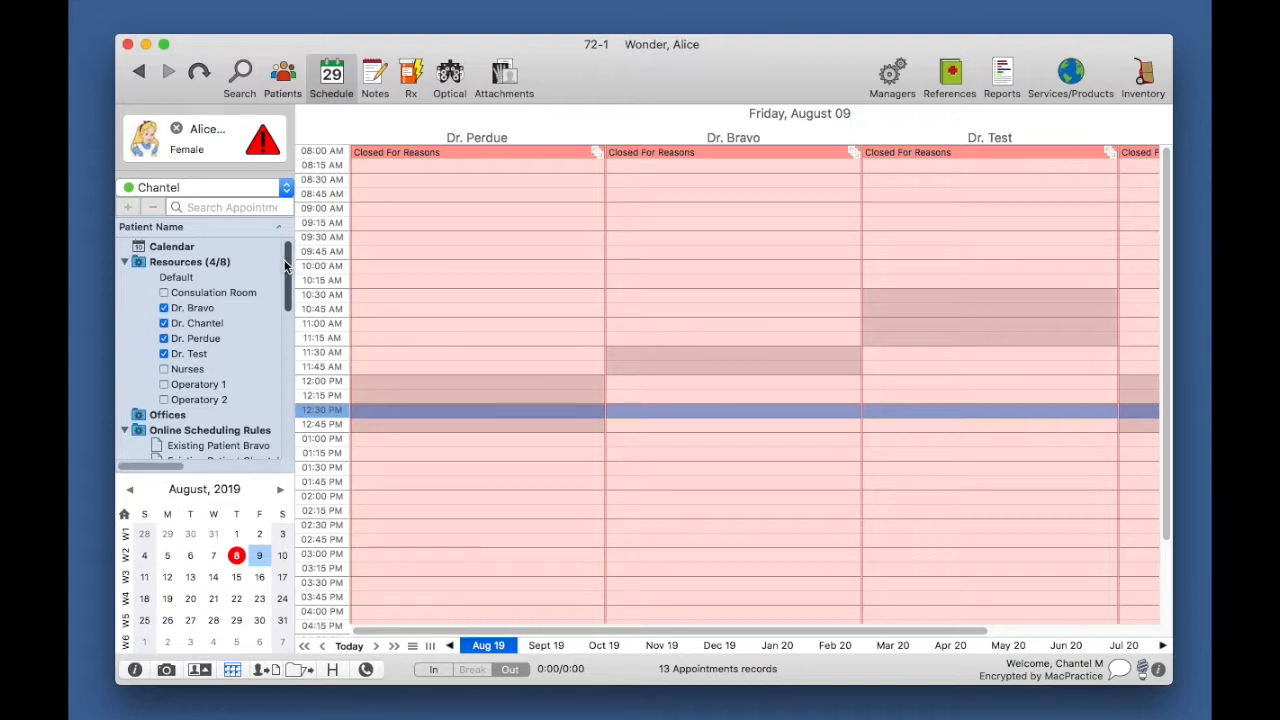
# Step: Show the Appointment Type settings with Default, Check-Up, Eye Test, Filling, Follow-up, Prophy and Recall expanded
pyautogui.moveTo(287, 262); pyautogui.dragTo(300, 385)
pyautogui.moveTo(301, 404); pyautogui.dragTo(296, 421)
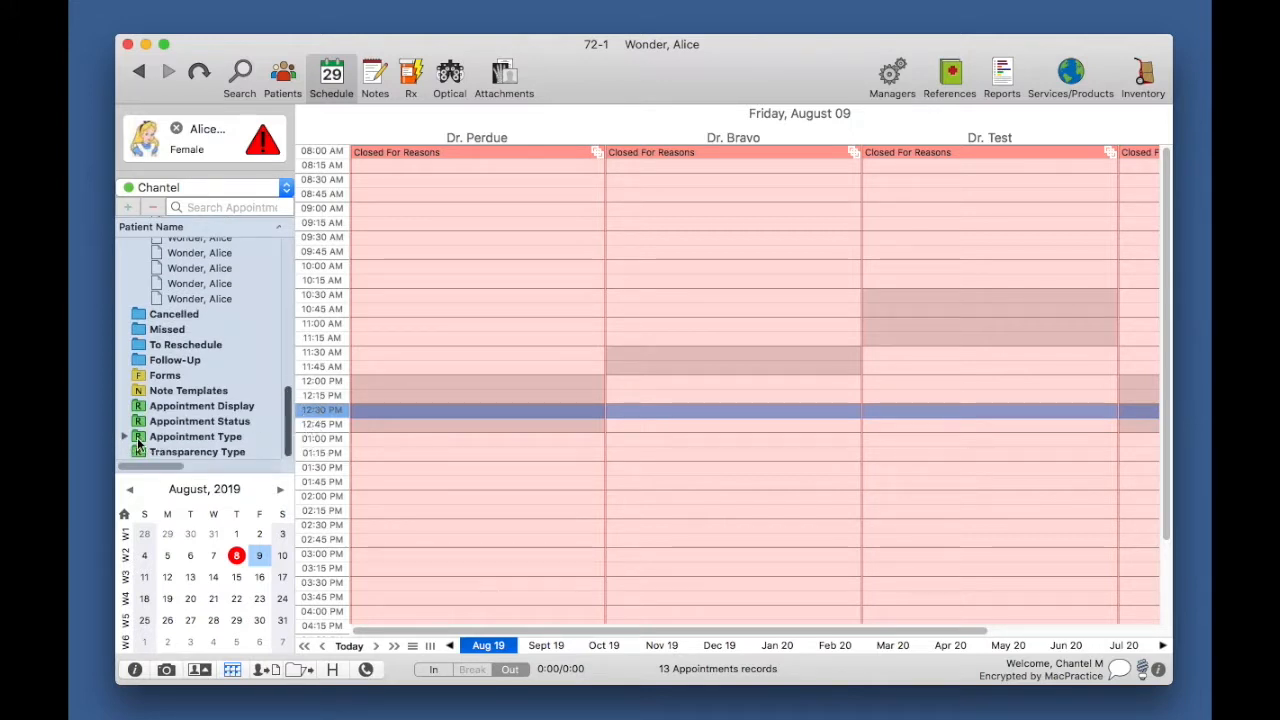
pyautogui.click(168, 440)
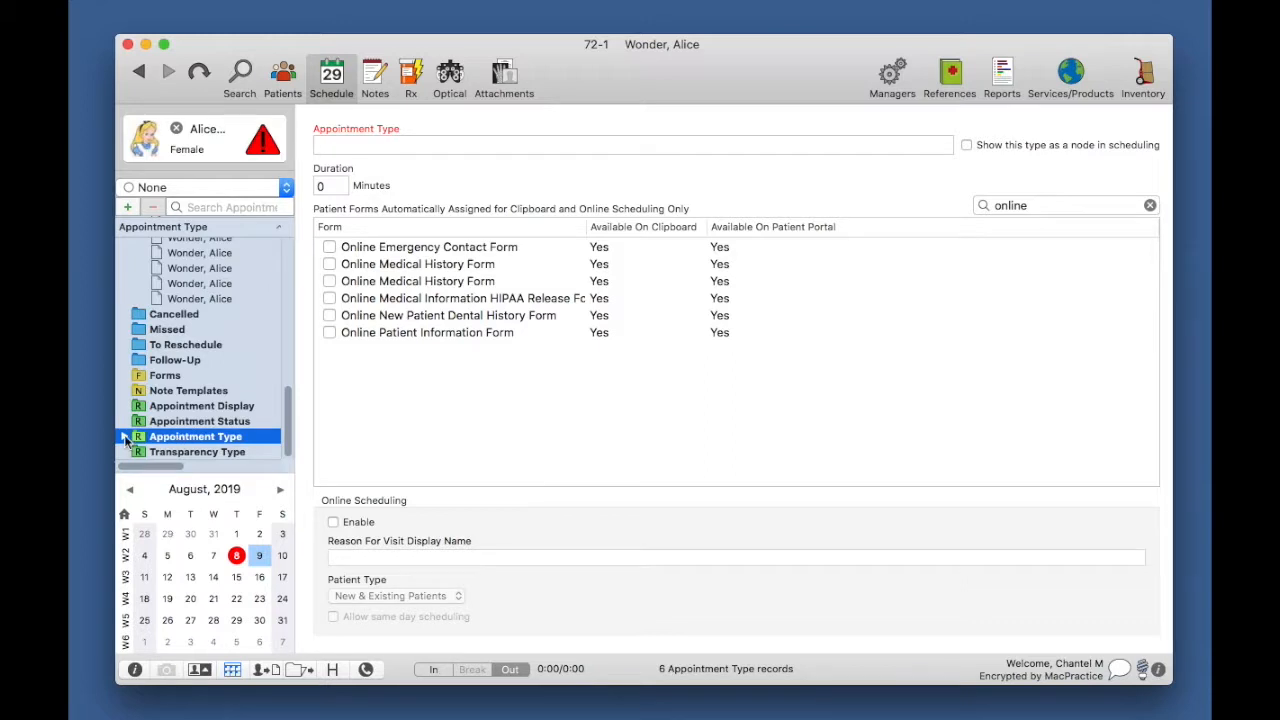
pyautogui.click(124, 437)
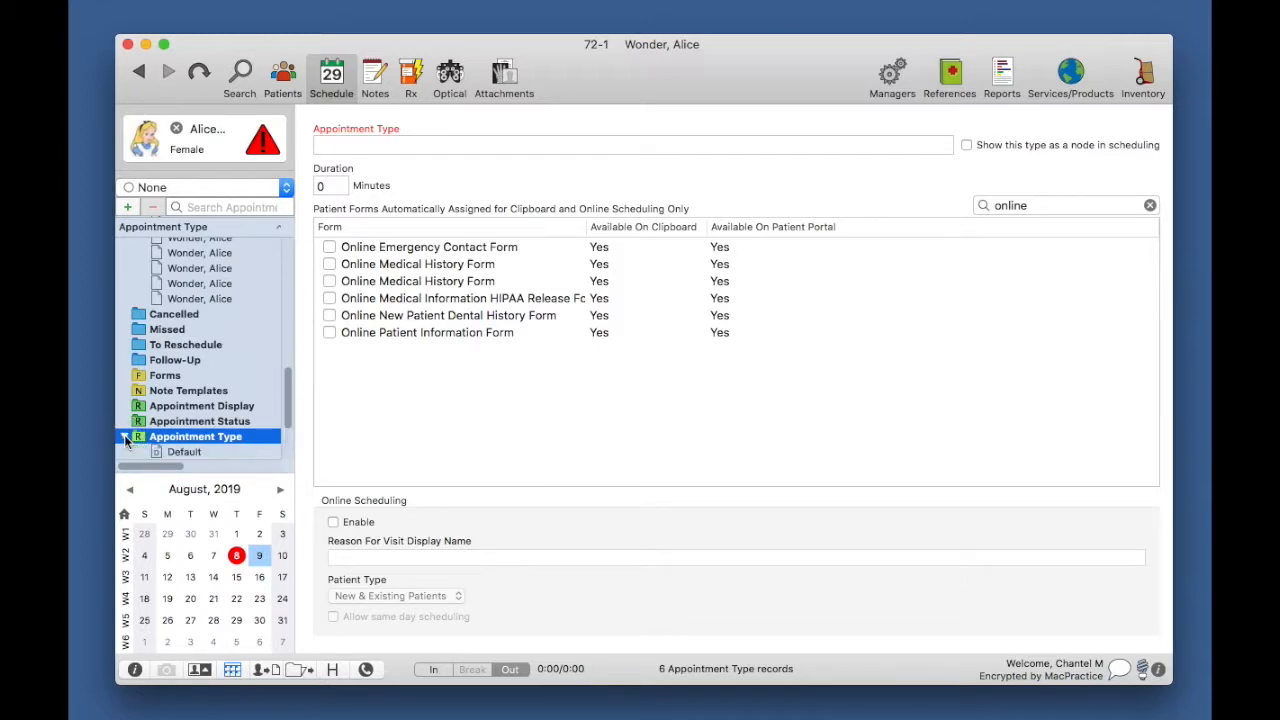
pyautogui.click(287, 396)
pyautogui.moveTo(287, 396); pyautogui.dragTo(288, 416)
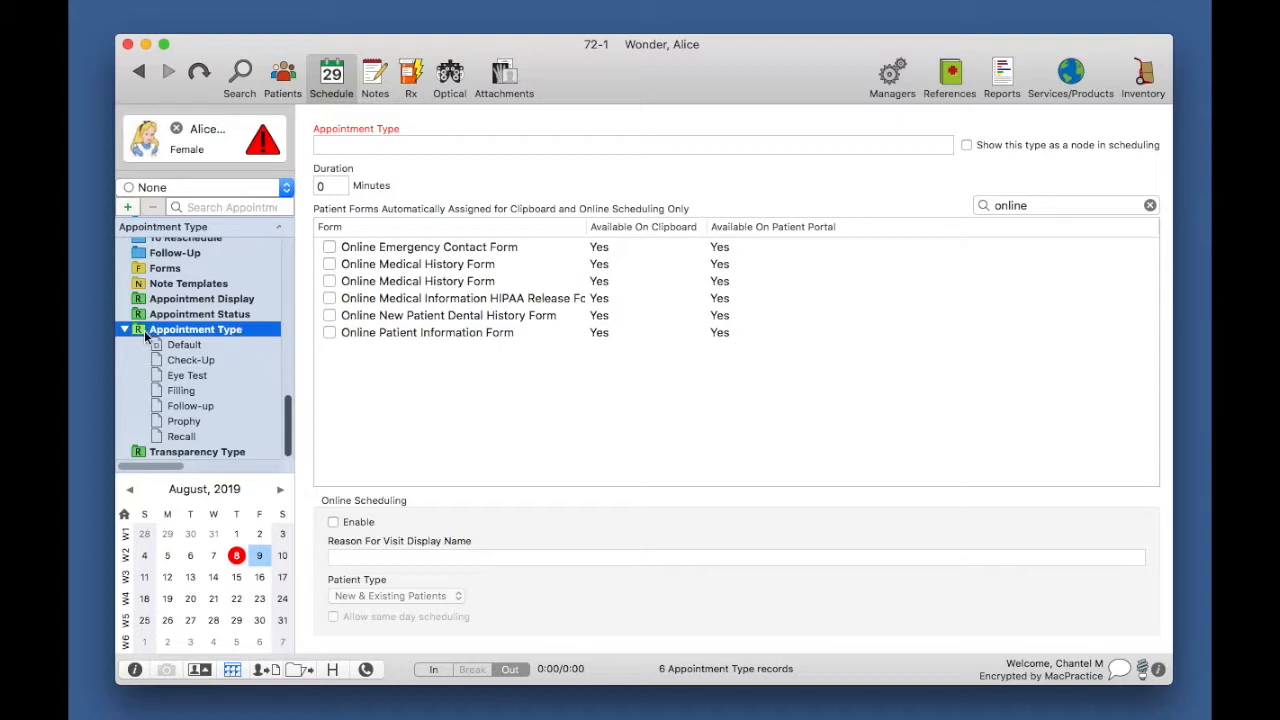
# Step: Add an appointment type named 'New Patient Online' with a duration of 60 minutes
pyautogui.click(129, 208)
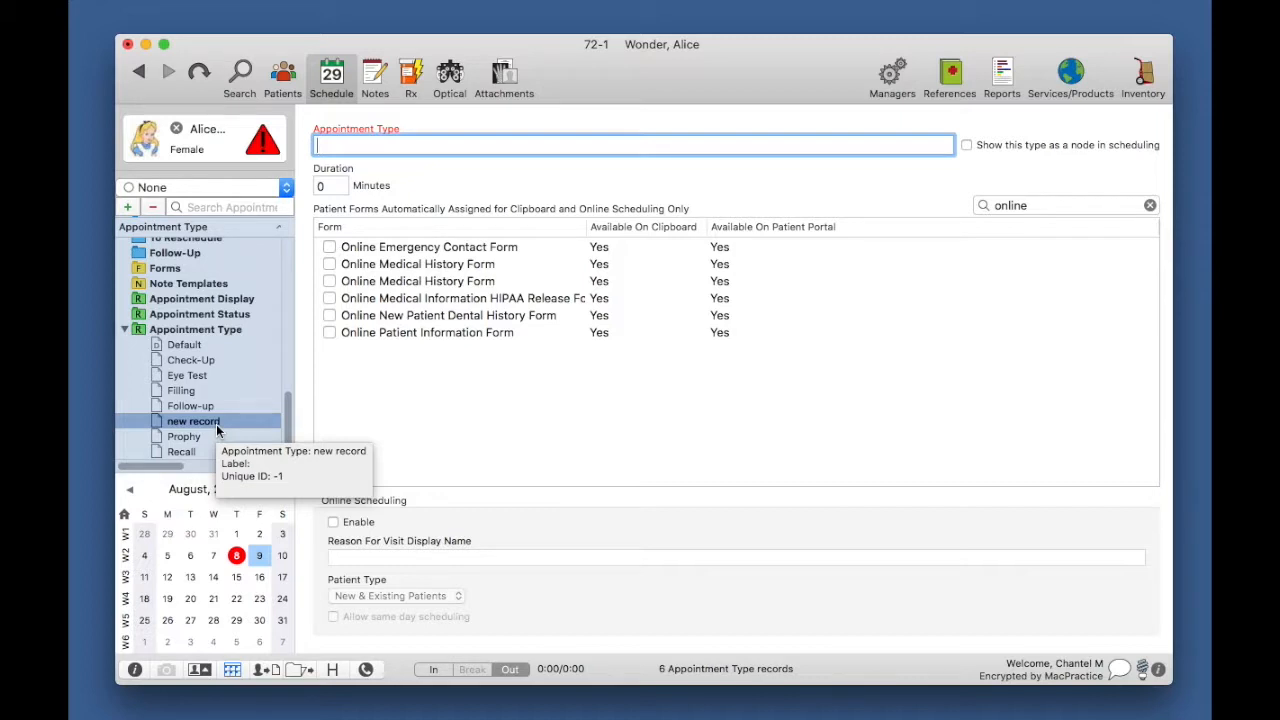
pyautogui.write('N')
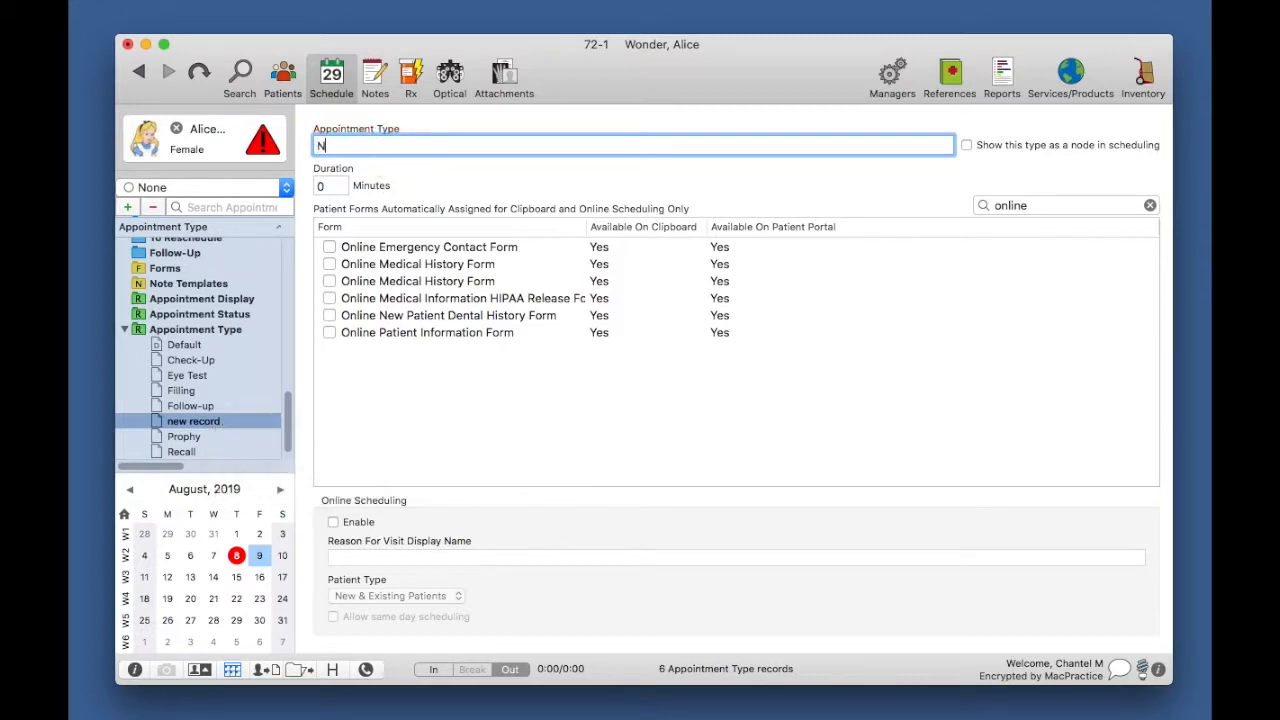
pyautogui.write('ew Patient Online')
pyautogui.click(330, 185)
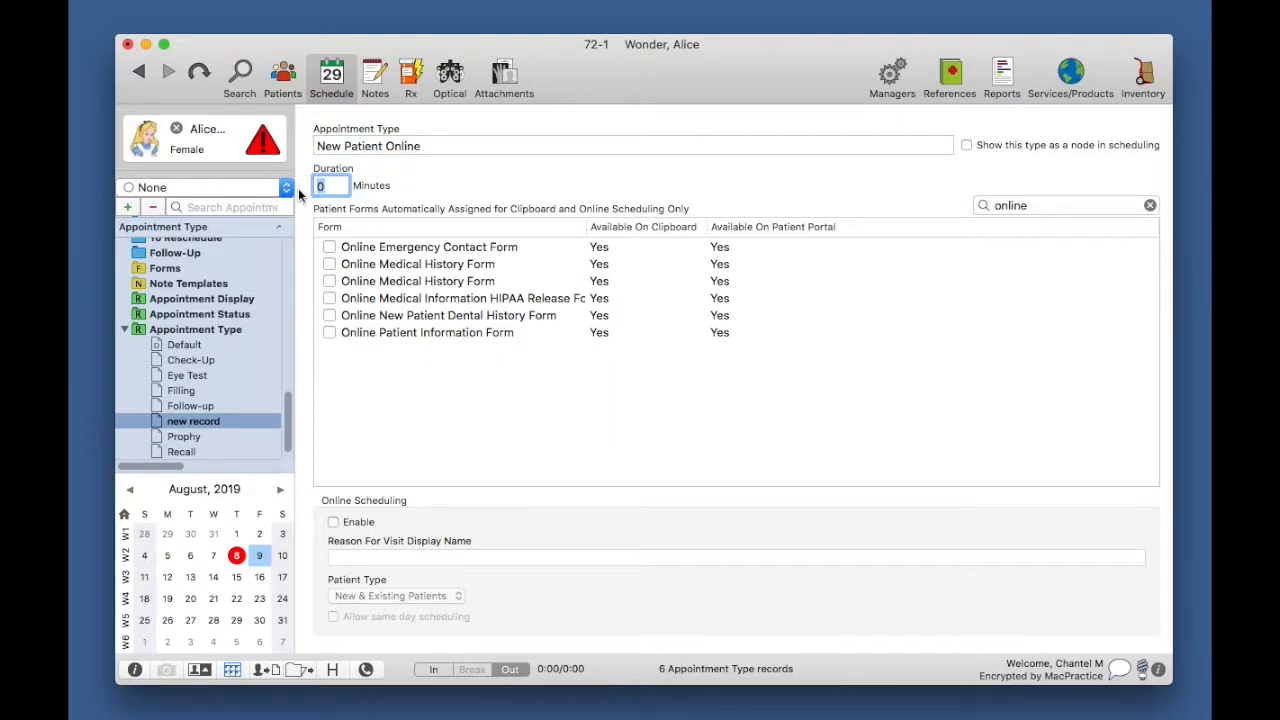
pyautogui.write('60')
pyautogui.click(1151, 205)
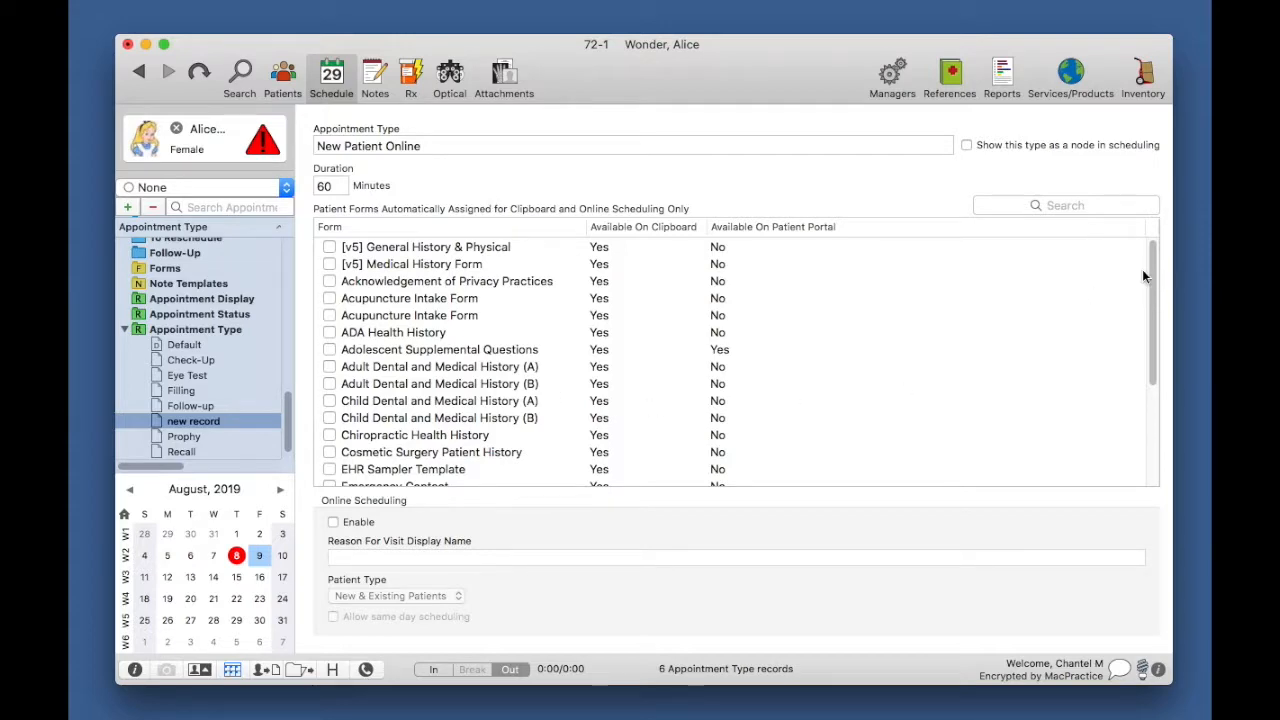
pyautogui.moveTo(1150, 272)
pyautogui.mouseDown()
pyautogui.moveTo(1157, 409)
pyautogui.moveTo(1154, 257)
pyautogui.mouseUp()
pyautogui.click(737, 231)
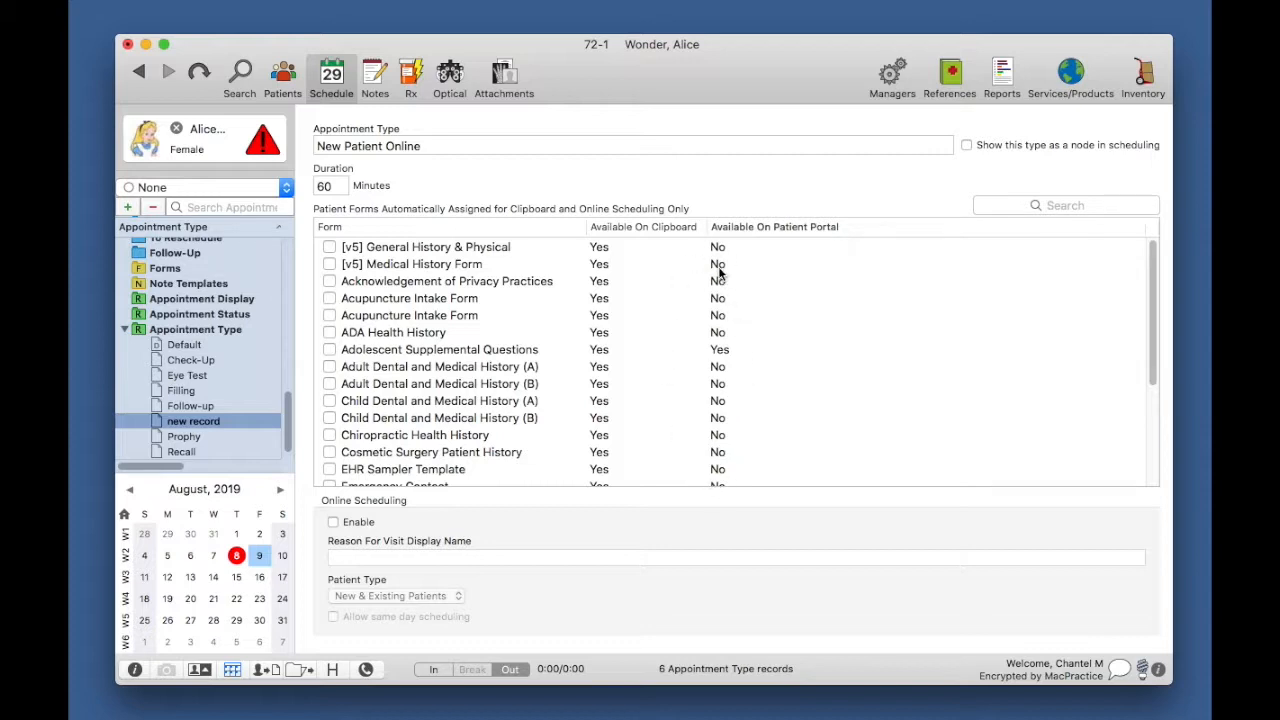
pyautogui.moveTo(719, 271)
pyautogui.moveTo(1152, 263); pyautogui.dragTo(1168, 400)
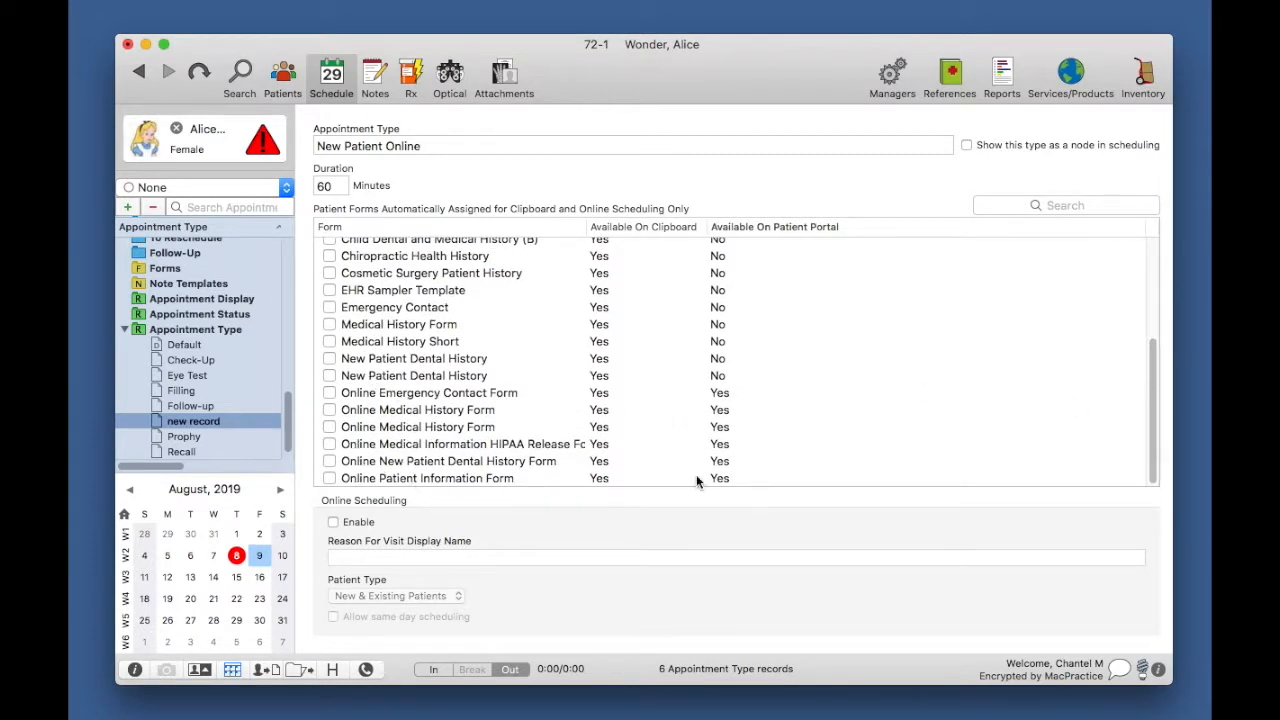
pyautogui.moveTo(1146, 452); pyautogui.dragTo(1149, 351)
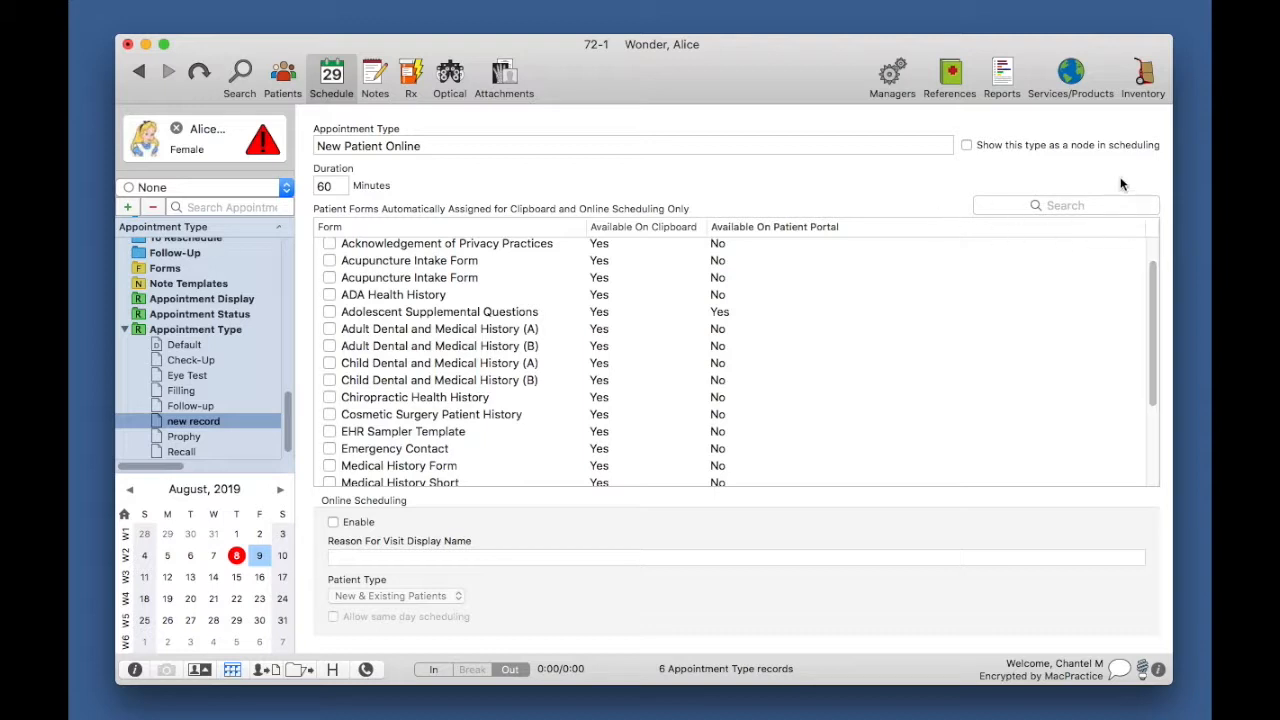
pyautogui.click(1070, 205)
pyautogui.write('online')
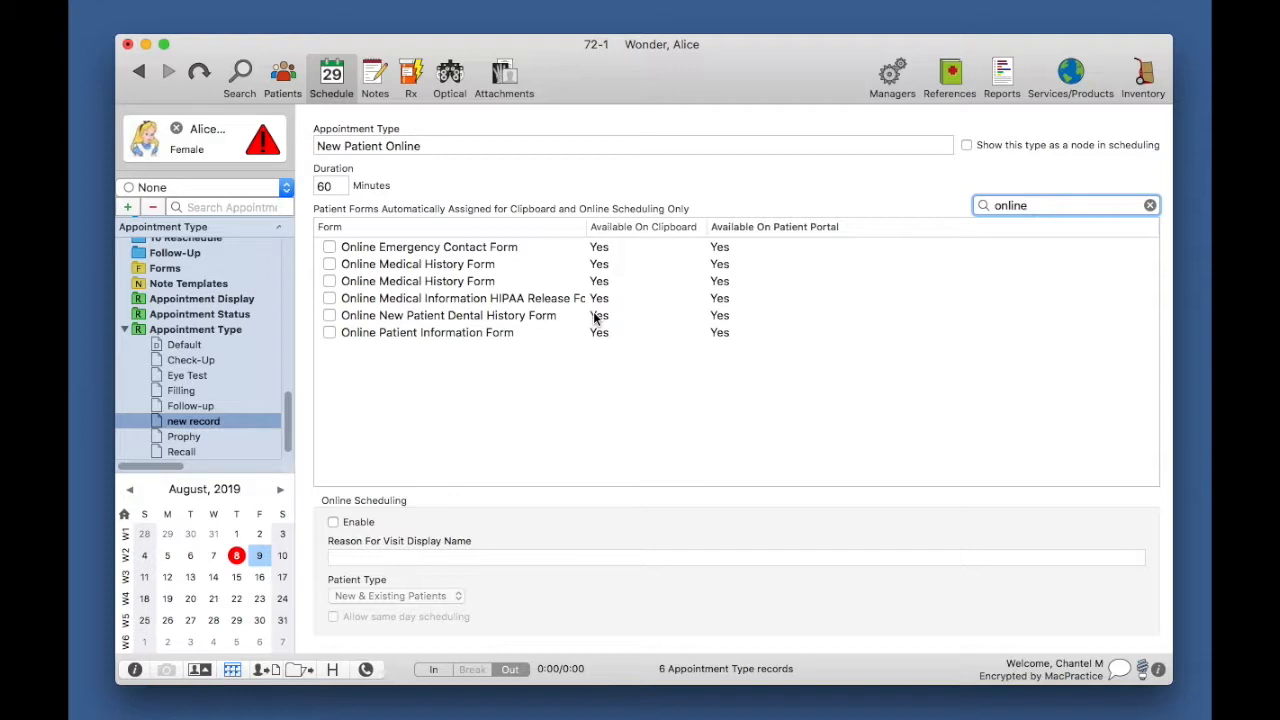
# Step: Assign the Online Emergency Contact, Online Medical History and HIPAA Release forms, and enable online scheduling
pyautogui.click(330, 247)
pyautogui.click(330, 264)
pyautogui.click(330, 298)
pyautogui.click(330, 298)
pyautogui.click(334, 522)
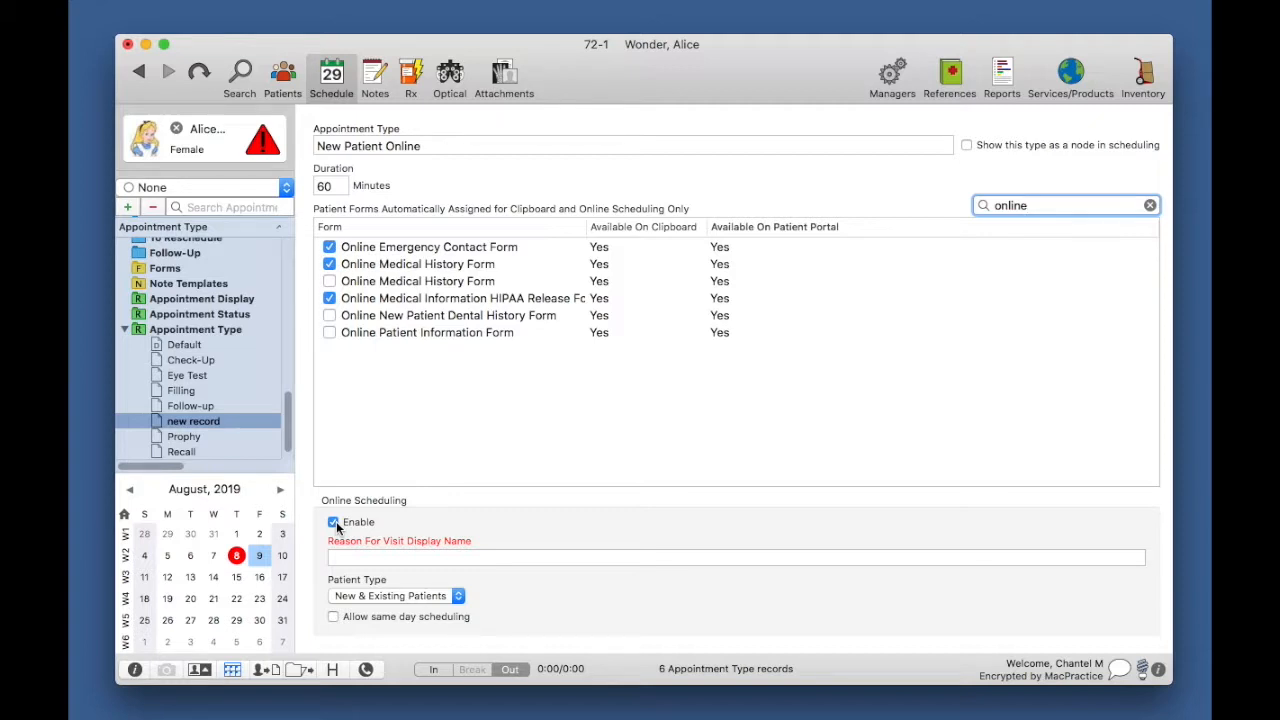
# Step: Set the online display name to 'New Patient' and patient type to New Patients, then save
pyautogui.click(362, 557)
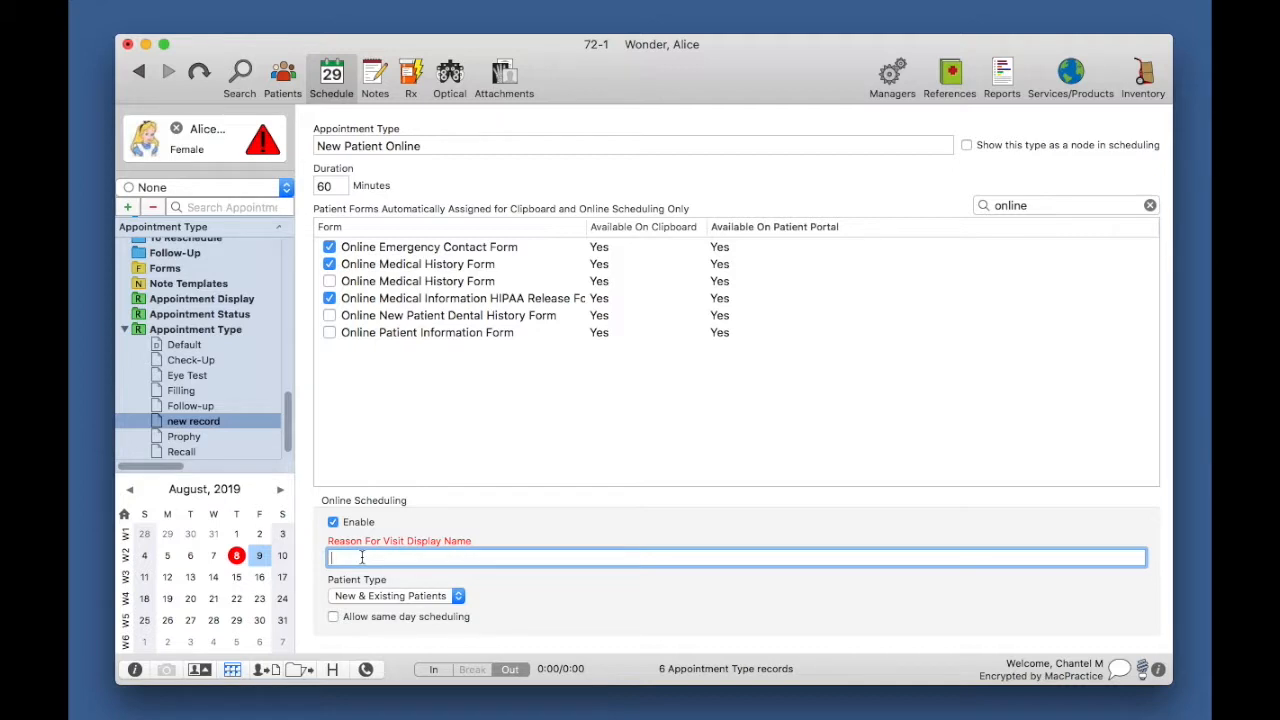
pyautogui.write('New Patient')
pyautogui.click(455, 596)
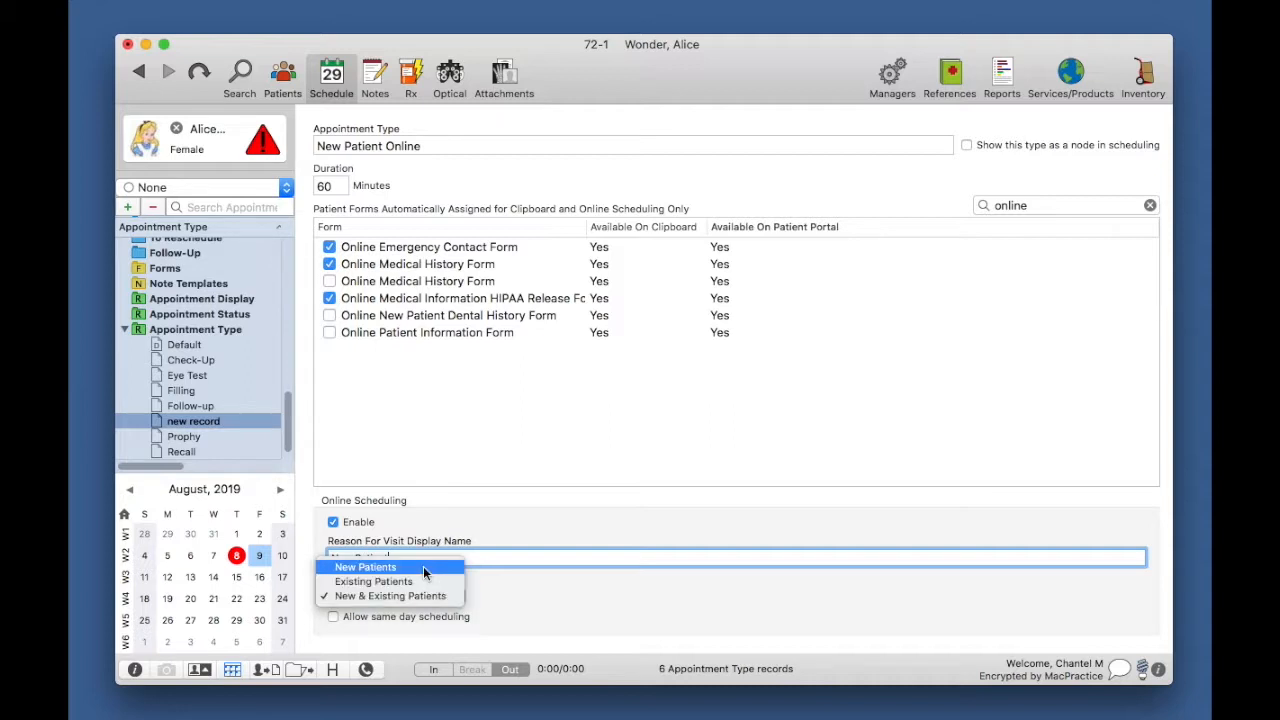
pyautogui.click(423, 566)
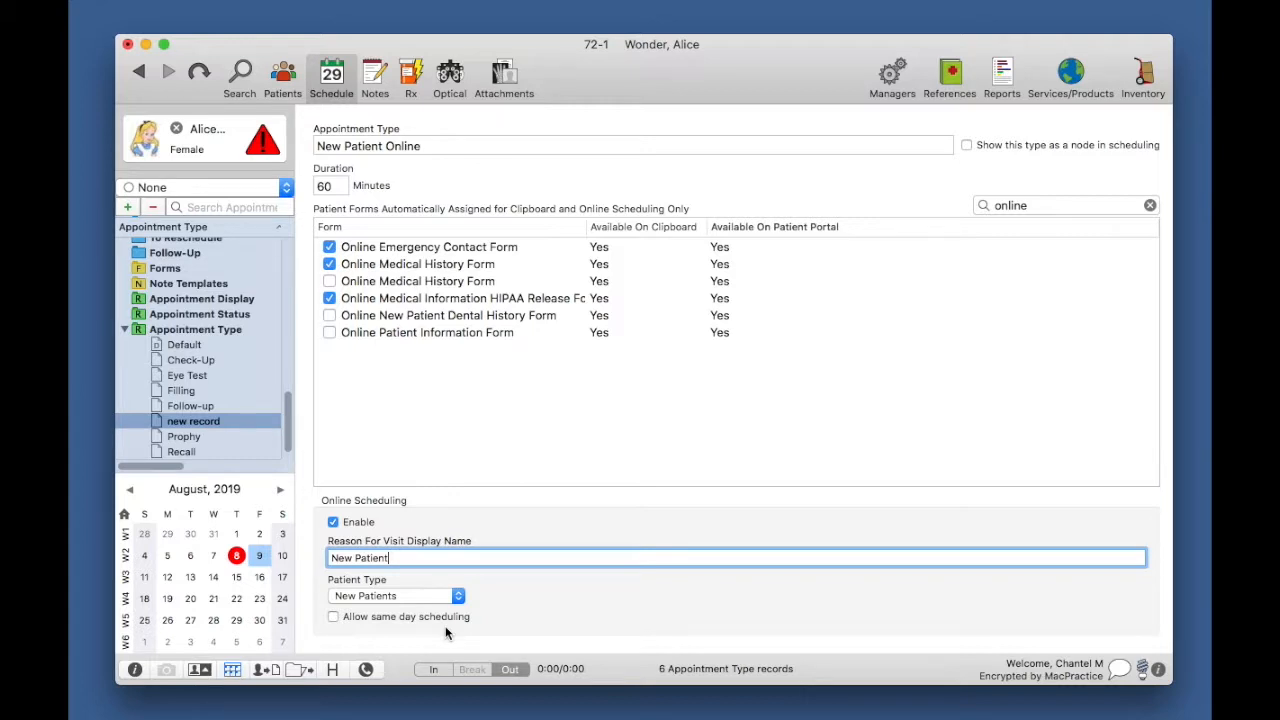
pyautogui.press('super+s')
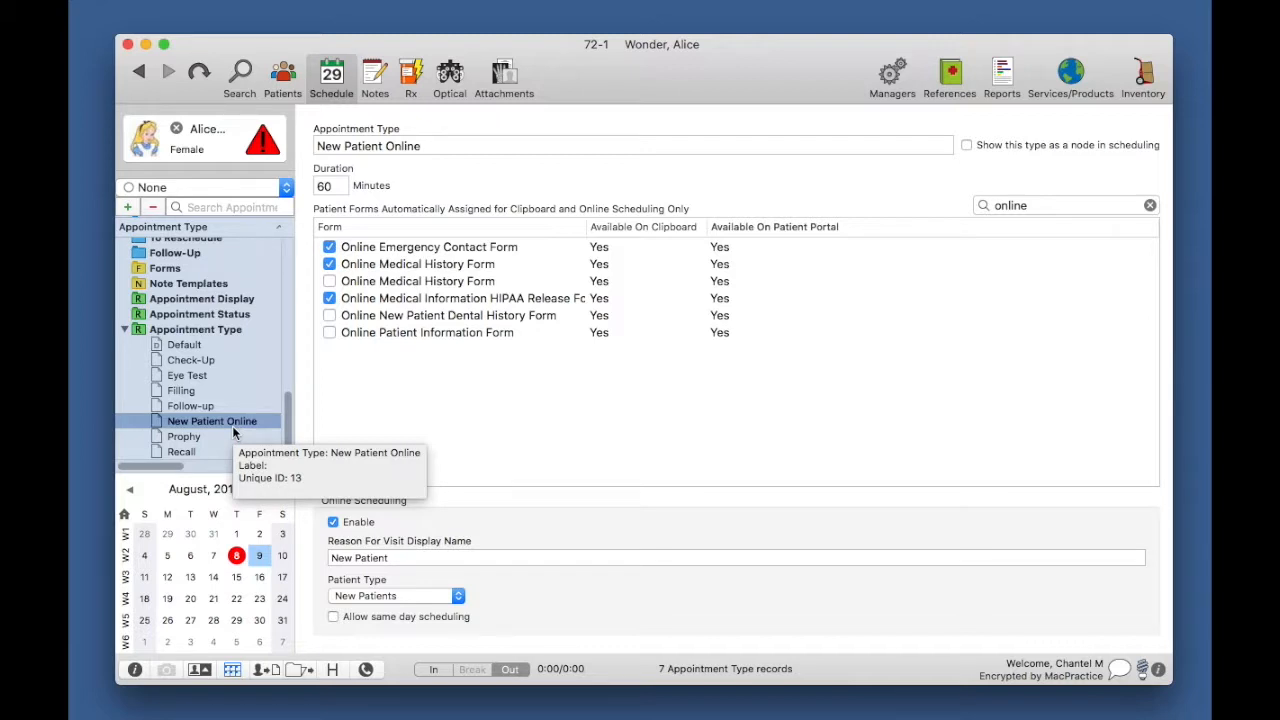
# Step: Collapse the Appointment Type group and go to Online Scheduling Rules in the sidebar
pyautogui.click(124, 326)
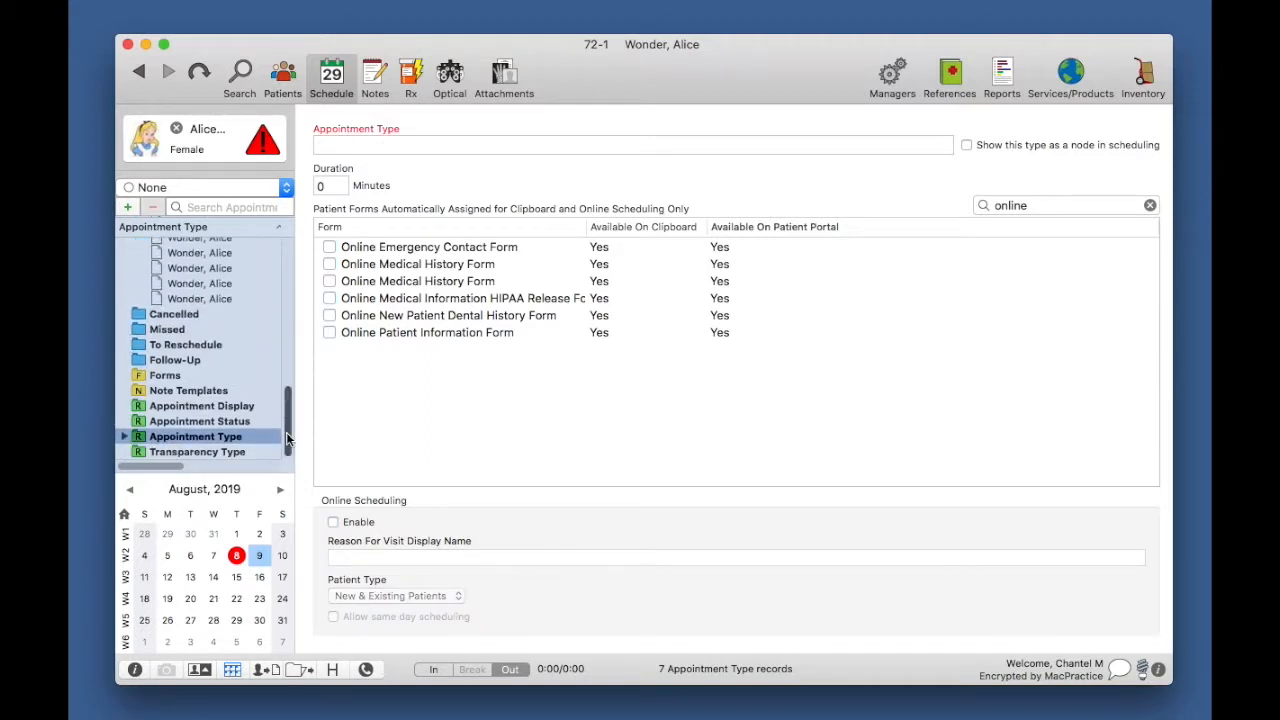
pyautogui.moveTo(286, 432); pyautogui.dragTo(287, 325)
pyautogui.click(257, 356)
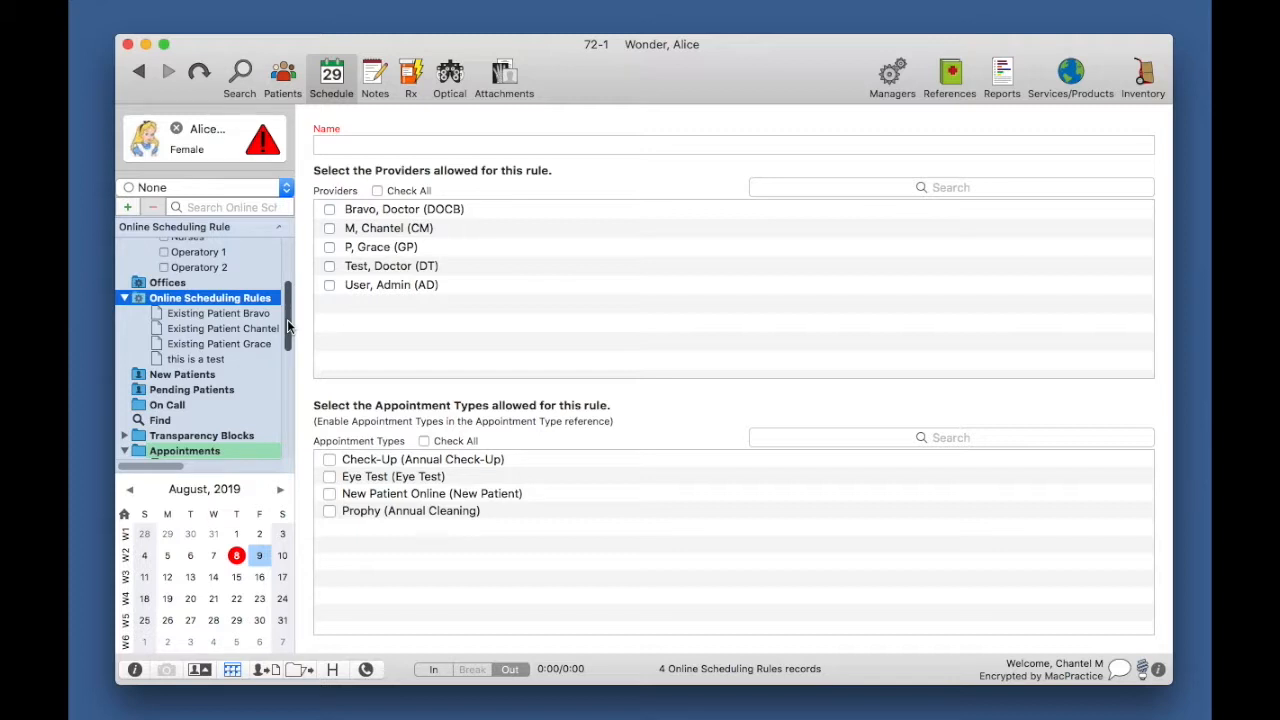
# Step: Create a new blank online scheduling rule with the + button
pyautogui.click(127, 207)
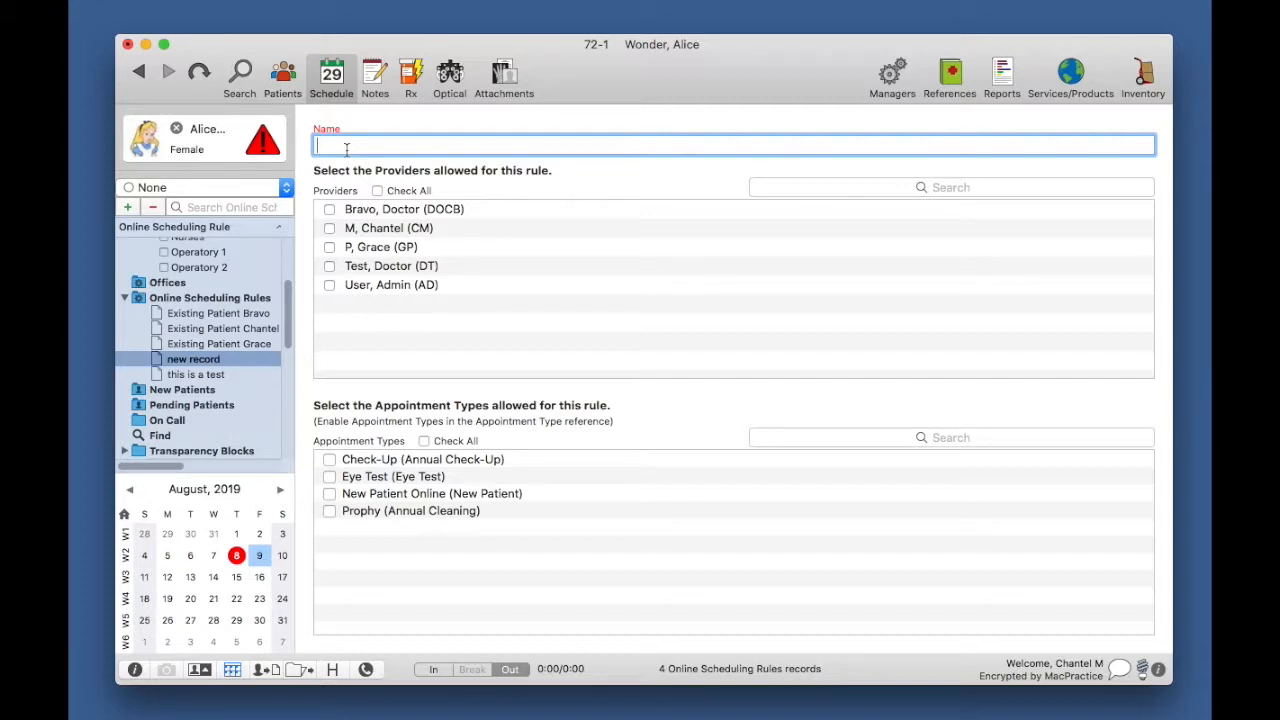
# Step: Name the rule 'New Patient Dr. Bravo', allow Dr. Bravo and New Patient Online, and save it
pyautogui.write('New Patient Dr. Bravo')
pyautogui.click(330, 210)
pyautogui.click(526, 496)
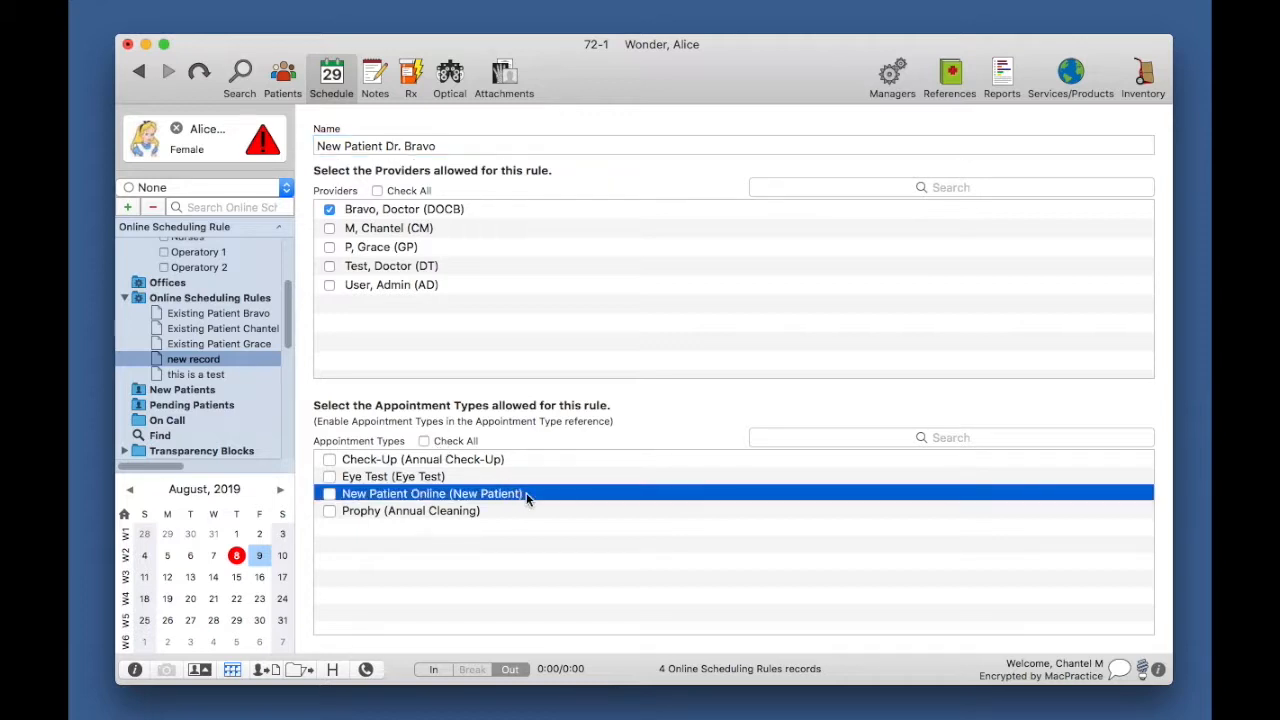
pyautogui.click(331, 494)
pyautogui.click(330, 494)
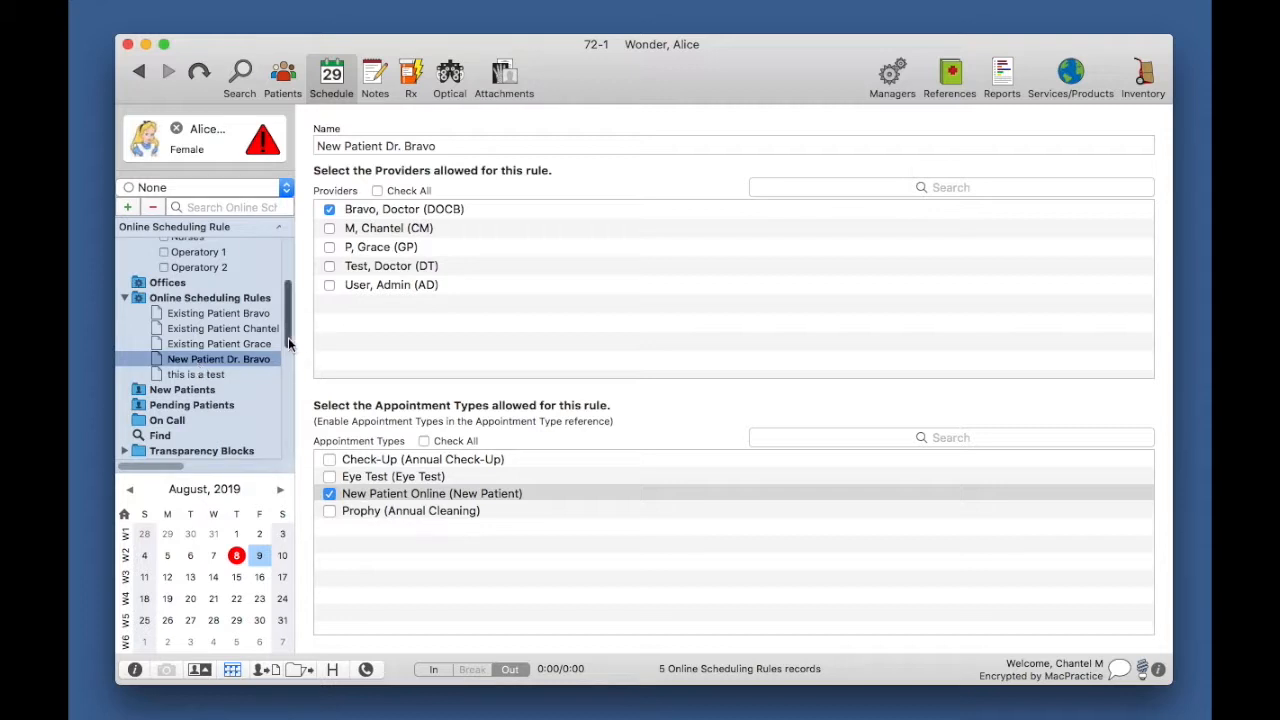
pyautogui.moveTo(288, 340); pyautogui.dragTo(287, 288)
# Step: Open Dr. Bravo's record in the Resources section
pyautogui.click(190, 262)
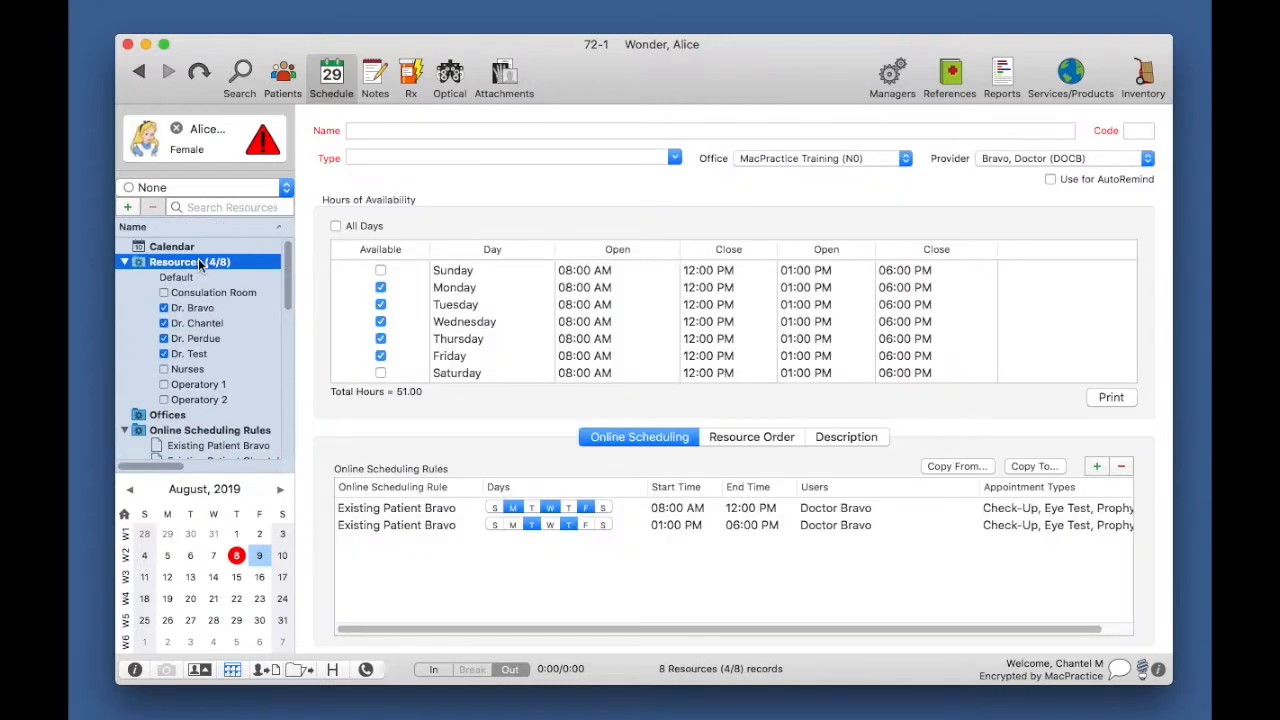
pyautogui.click(220, 315)
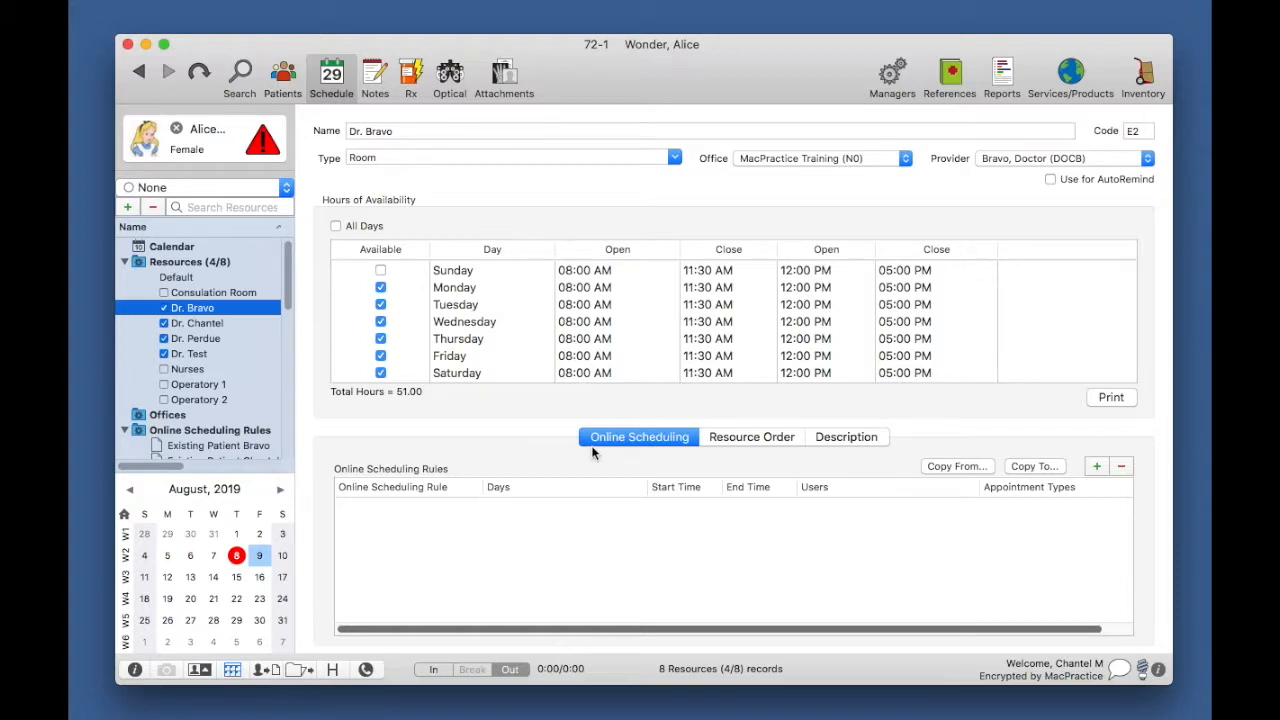
# Step: Add the Existing Patient Bravo rule to Dr. Bravo, then remove it again
pyautogui.click(1096, 466)
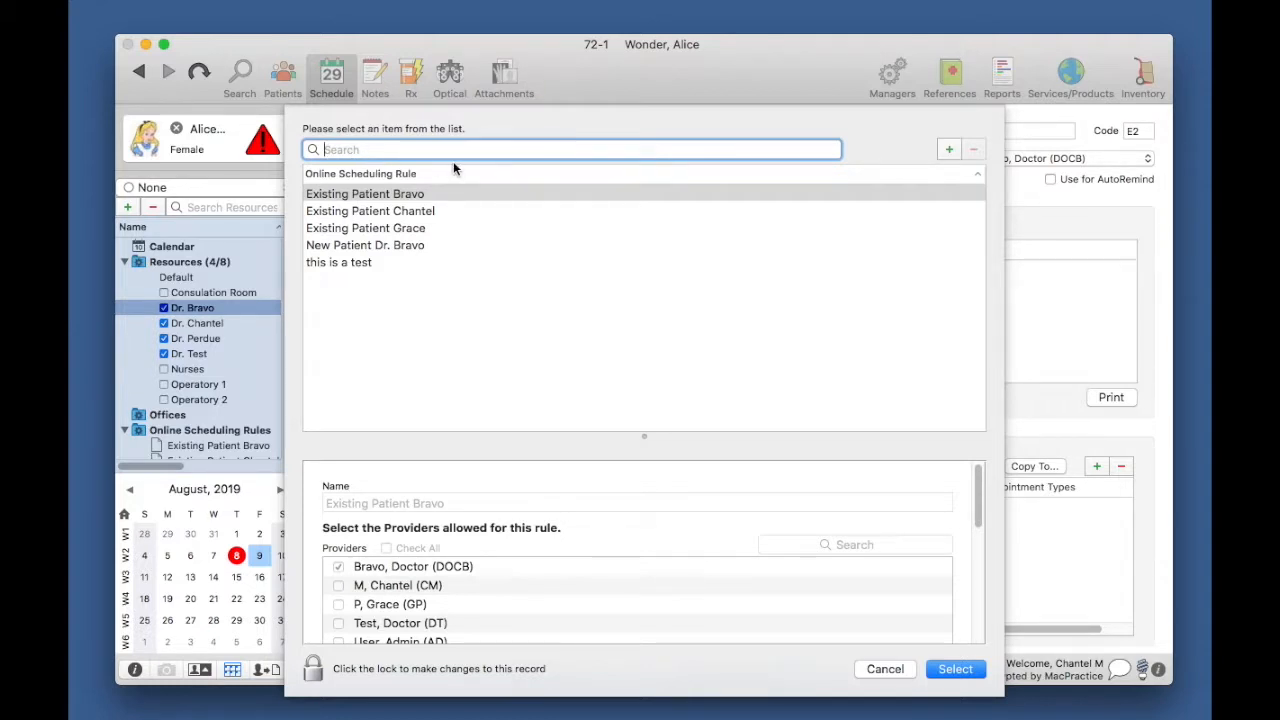
pyautogui.click(355, 197)
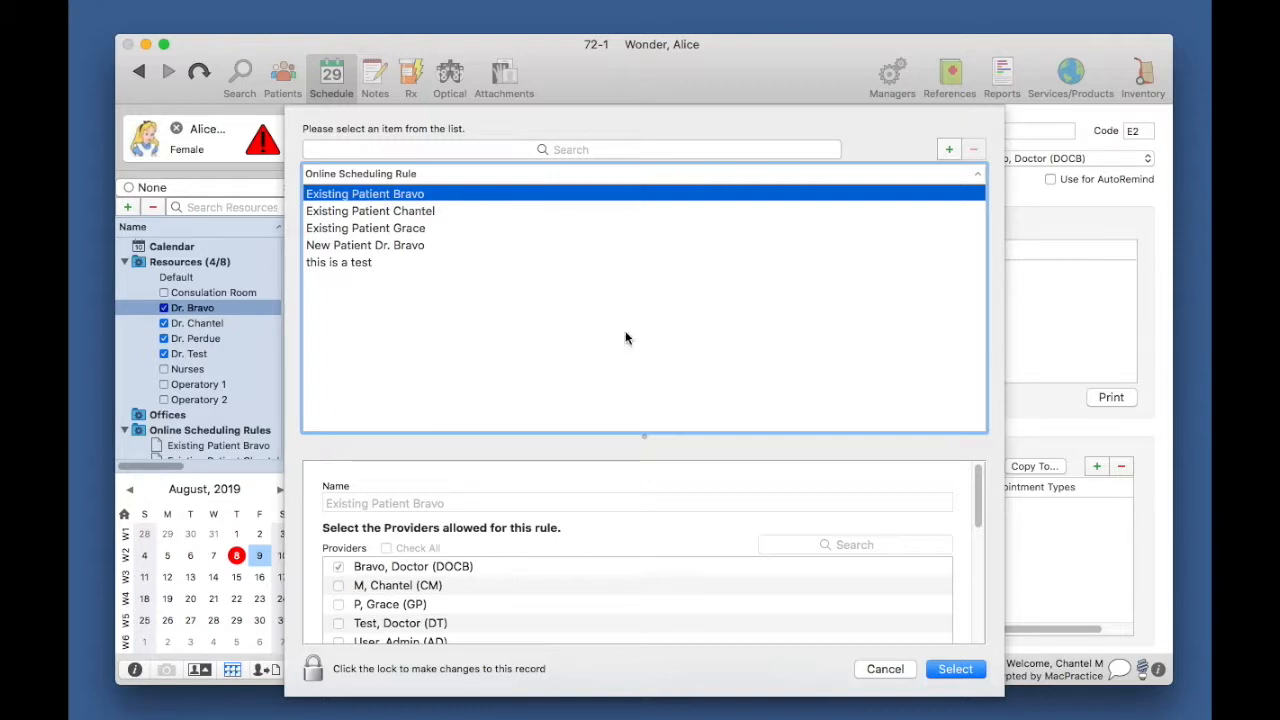
pyautogui.click(964, 671)
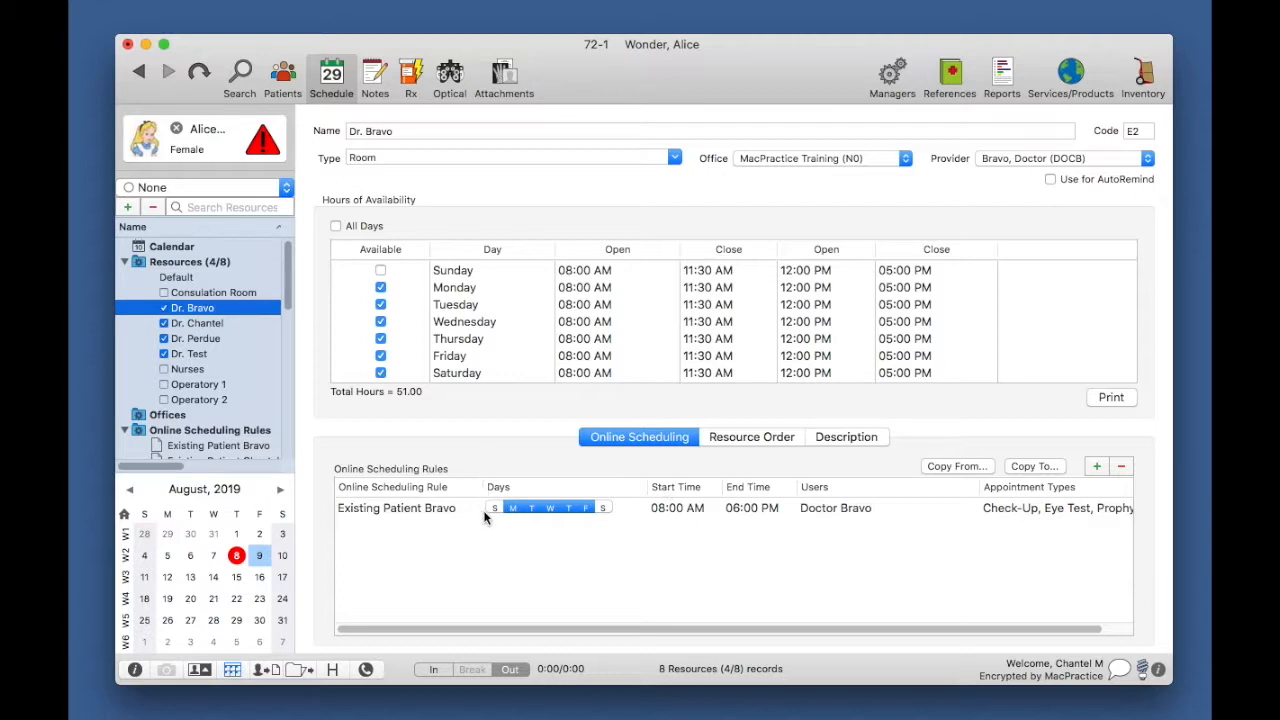
pyautogui.click(719, 507)
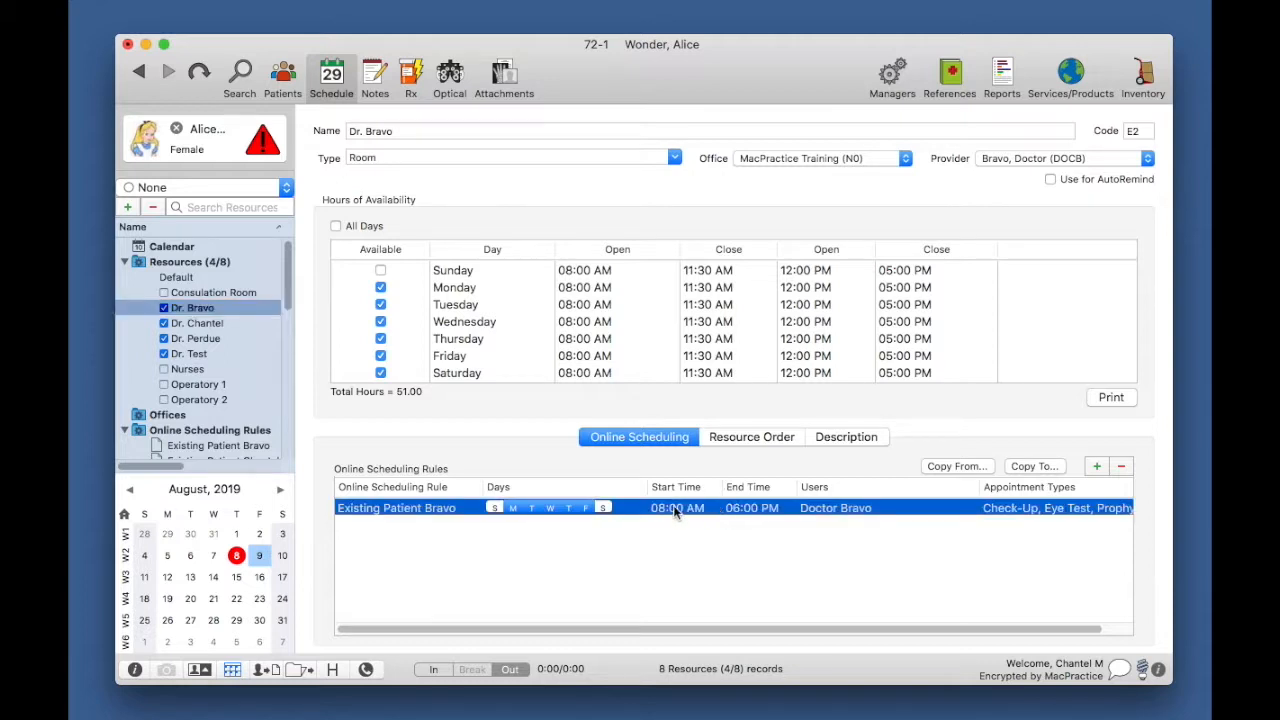
pyautogui.click(531, 508)
pyautogui.click(567, 508)
pyautogui.click(1122, 470)
# Step: Attach the New Patient Dr. Bravo rule to Dr. Bravo, weekdays 08:00 AM–06:00 PM
pyautogui.click(1098, 472)
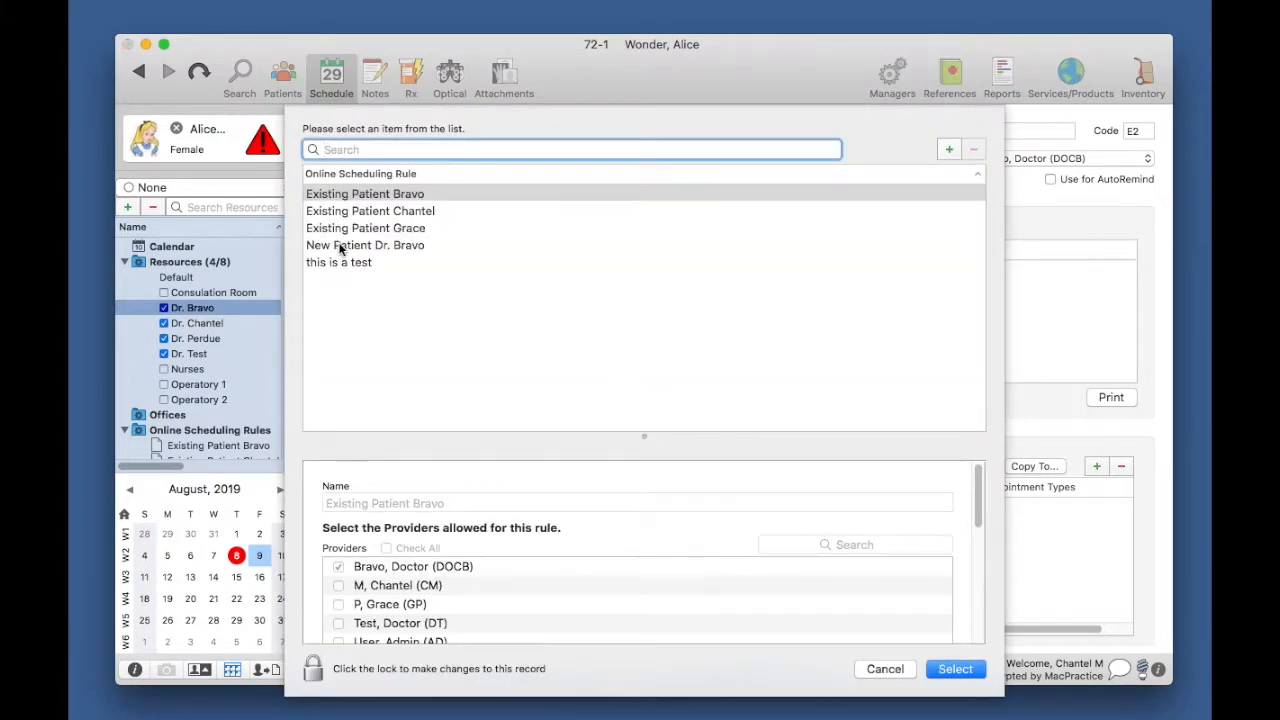
pyautogui.click(338, 248)
pyautogui.click(948, 669)
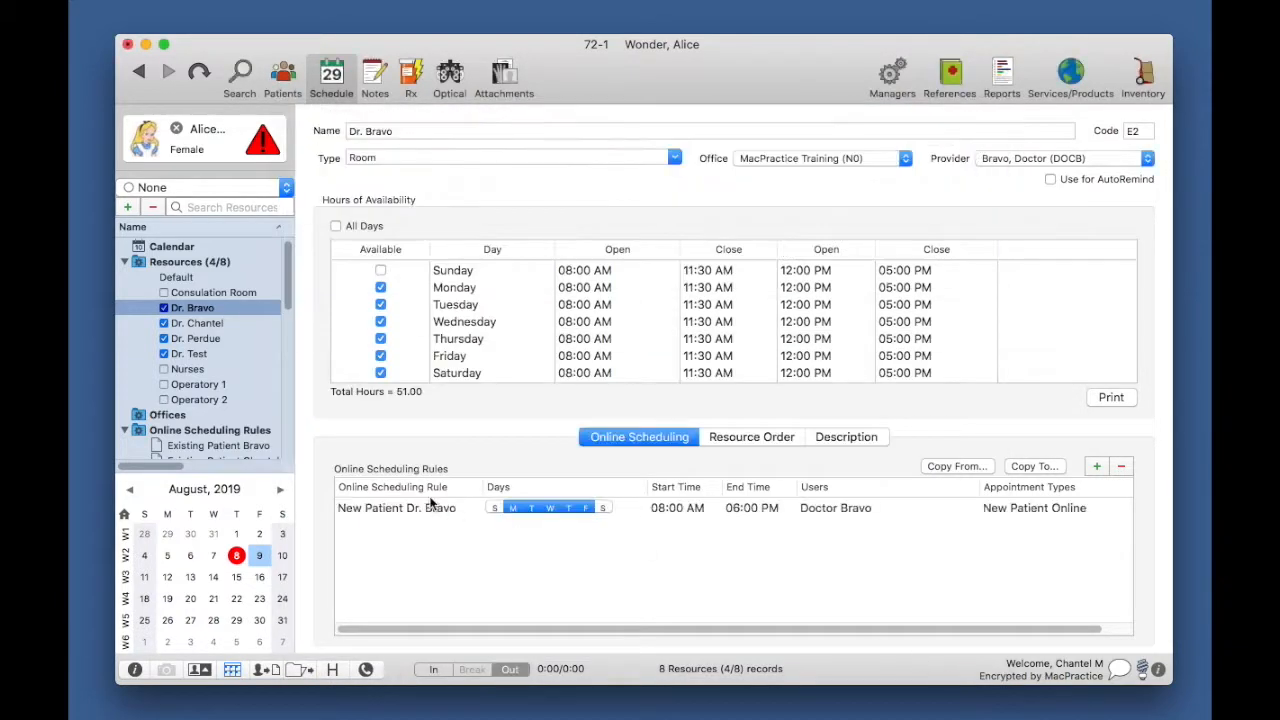
# Step: Set the New Patient Dr. Bravo rule to Monday, Wednesday, Friday ending 12:00 PM, and start another rule
pyautogui.click(540, 508)
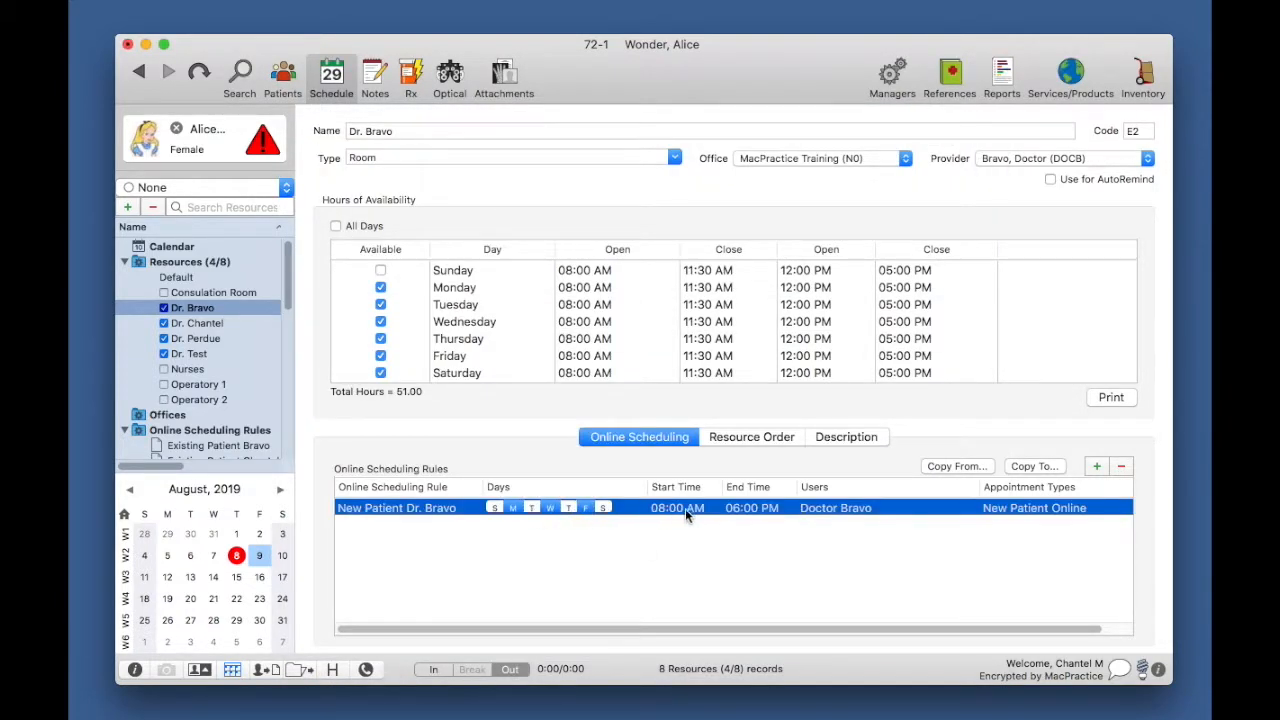
pyautogui.doubleClick(738, 507)
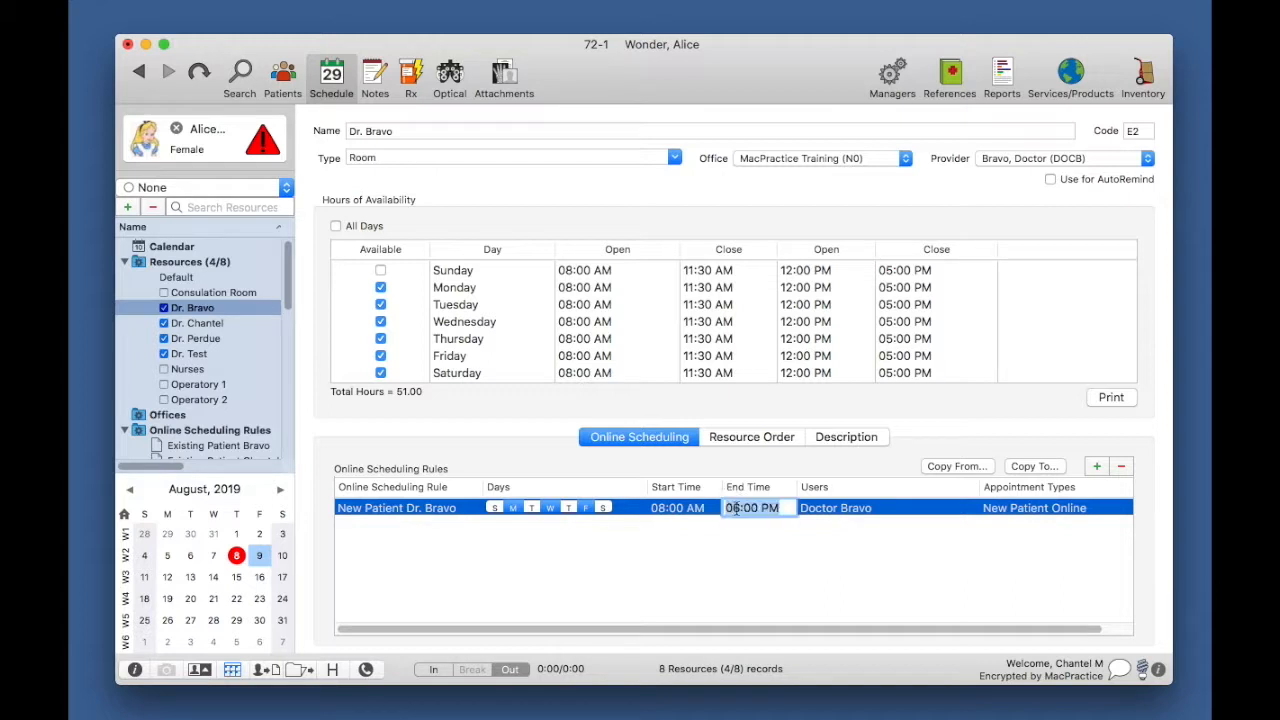
pyautogui.moveTo(738, 508); pyautogui.dragTo(726, 507)
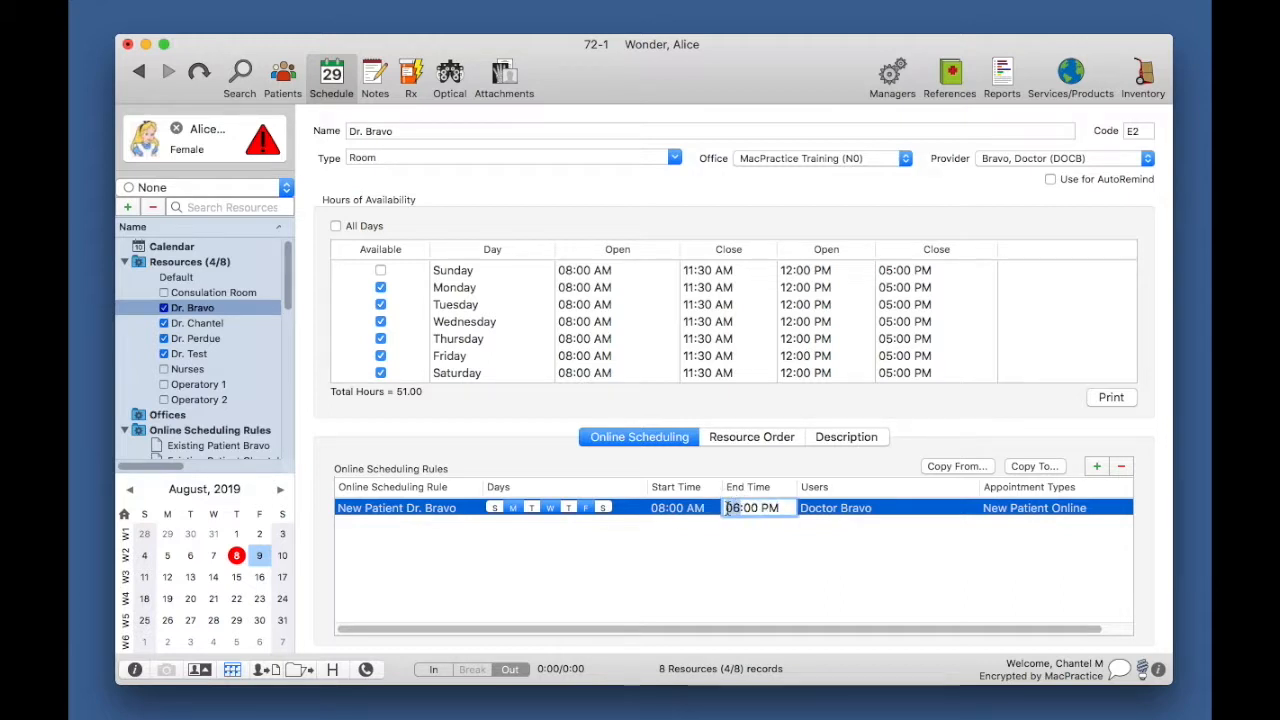
pyautogui.write('12')
pyautogui.click(746, 547)
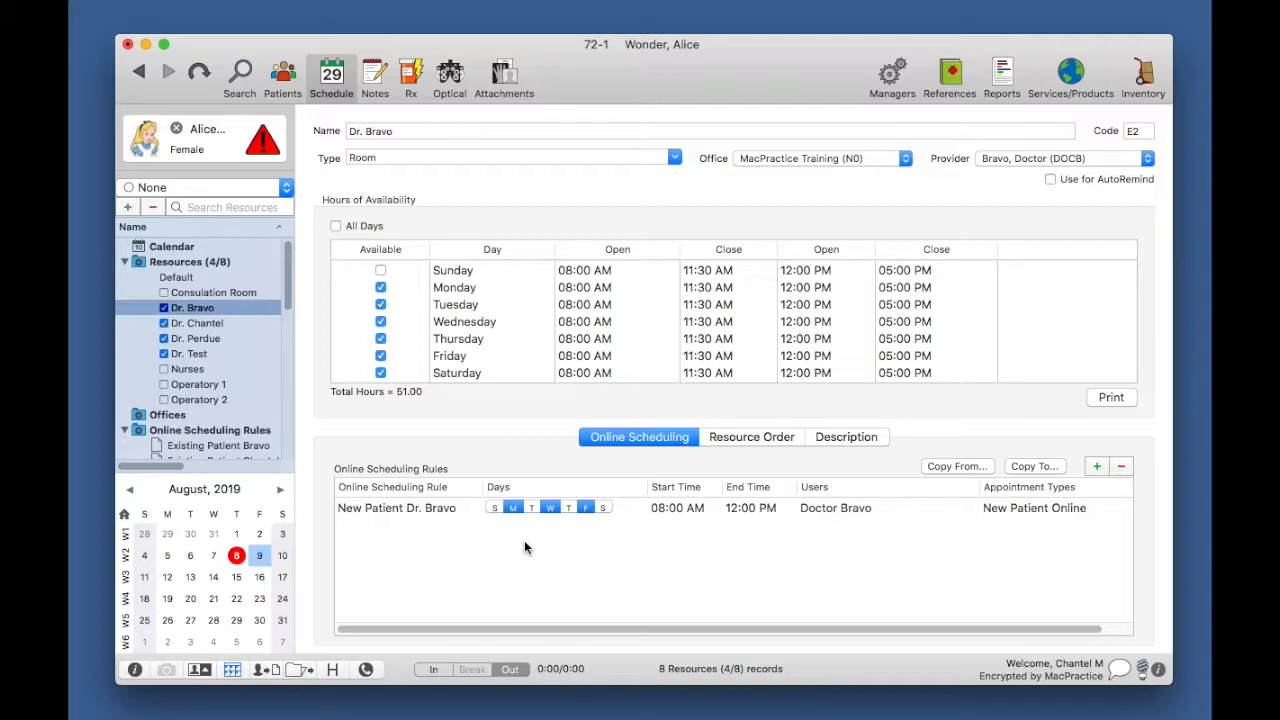
pyautogui.click(1099, 466)
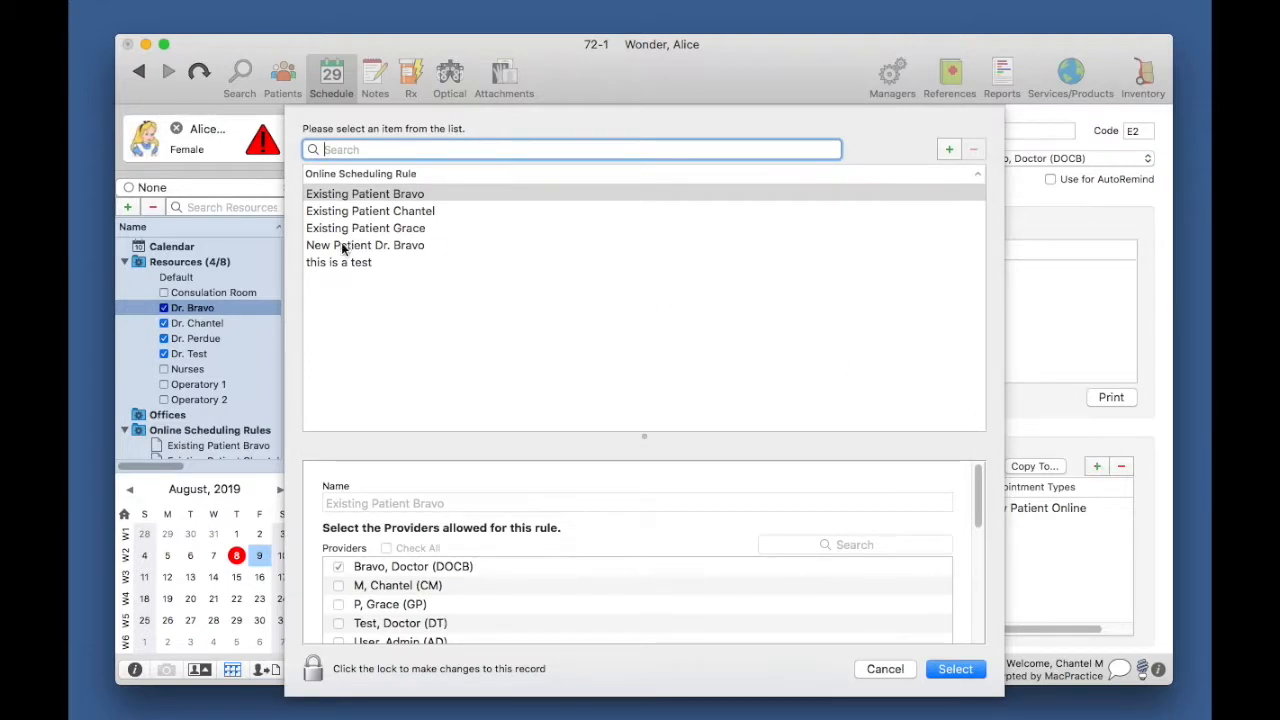
# Step: Pick New Patient Dr. Bravo in the rule picker to add it a second time
pyautogui.click(465, 253)
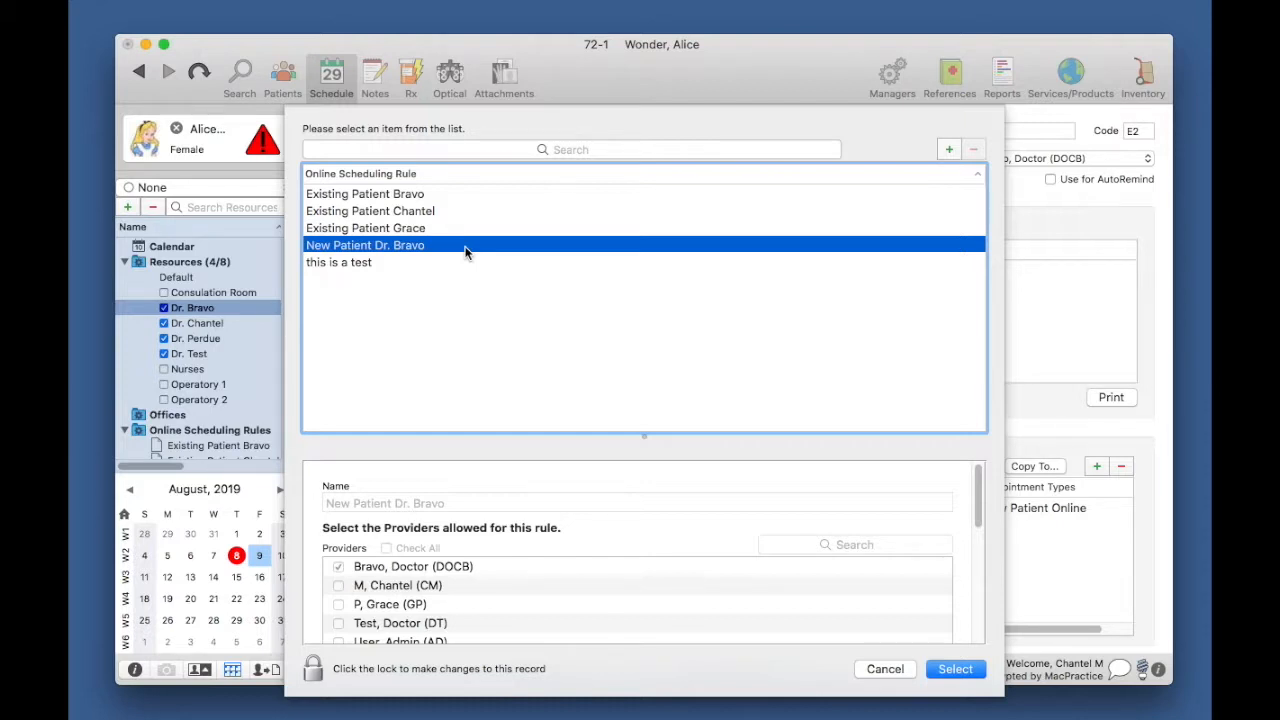
pyautogui.click(955, 668)
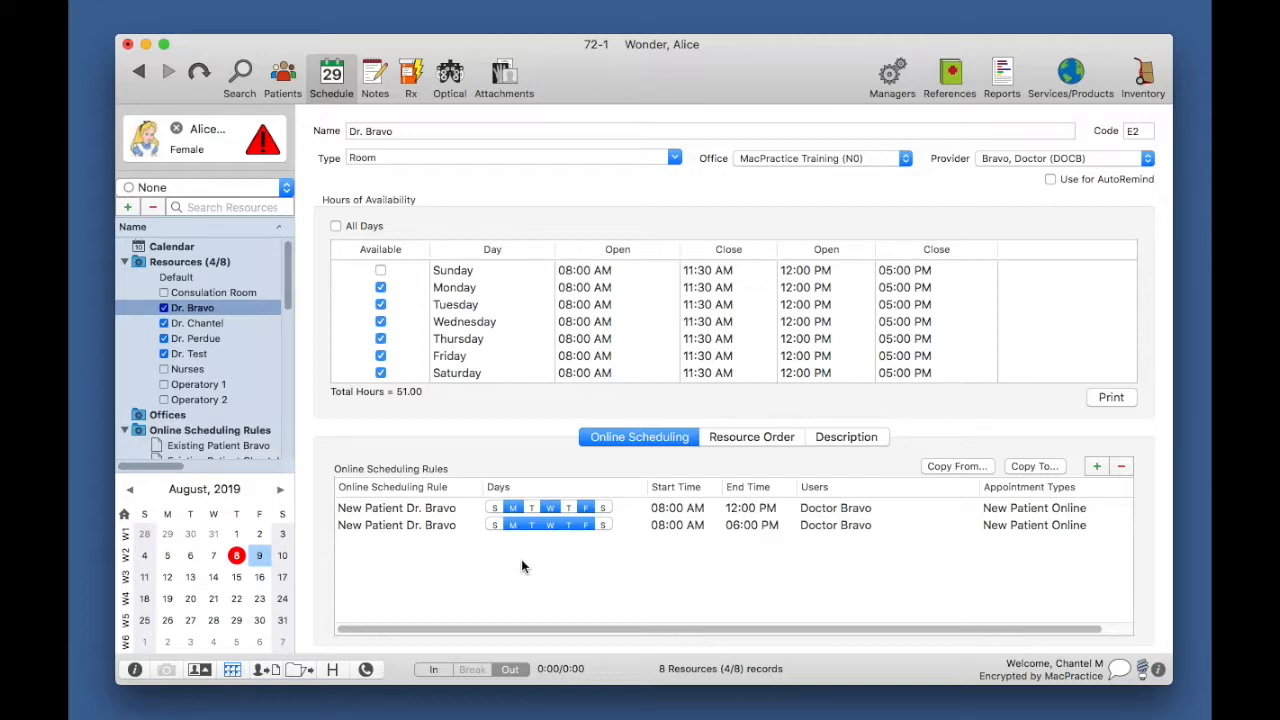
# Step: Change the second New Patient Dr. Bravo rule's start time to 01:00 PM
pyautogui.click(514, 527)
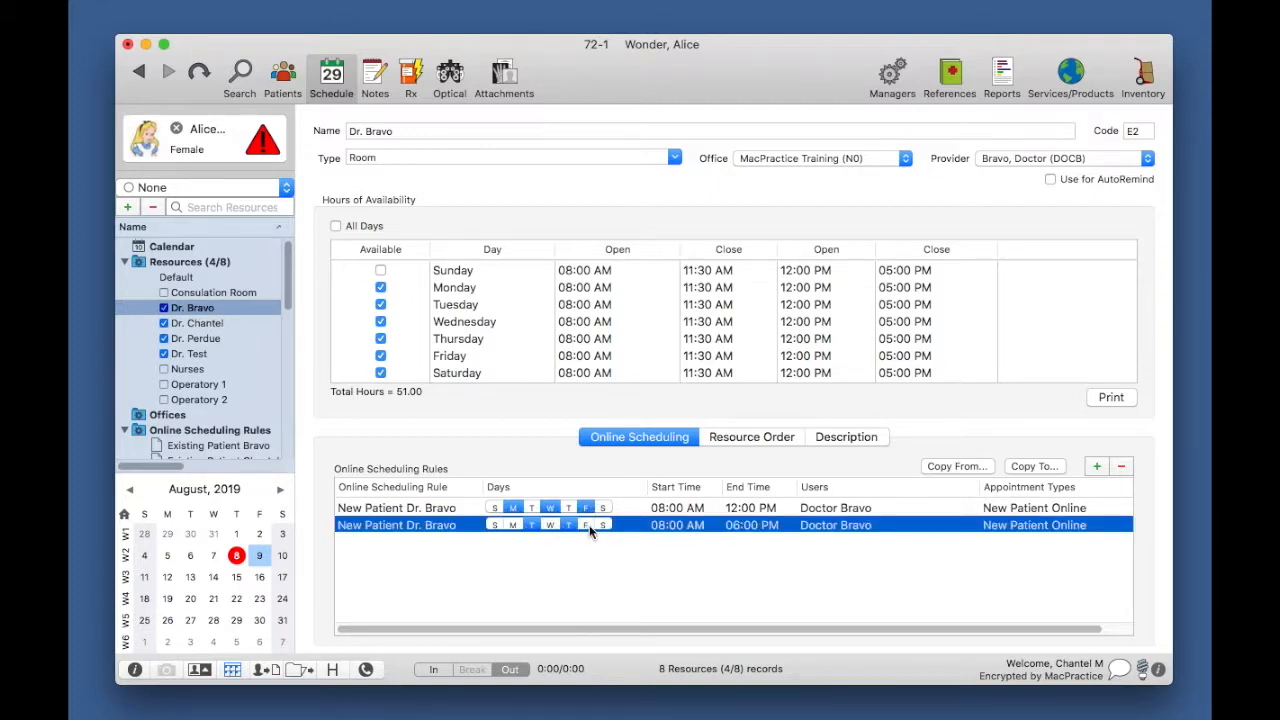
pyautogui.click(656, 528)
pyautogui.write('01:00 PM')
pyautogui.click(772, 560)
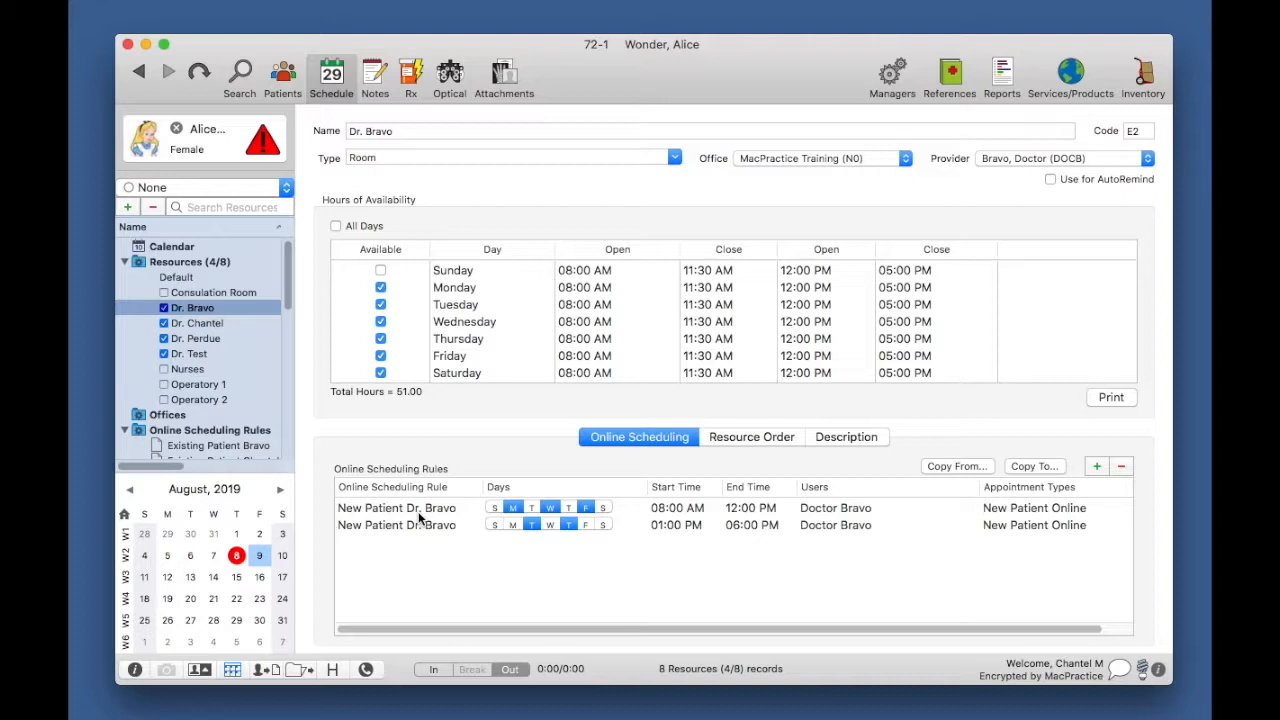
# Step: Return to the Appointments day schedule for Friday, August 09
pyautogui.moveTo(284, 296); pyautogui.dragTo(301, 380)
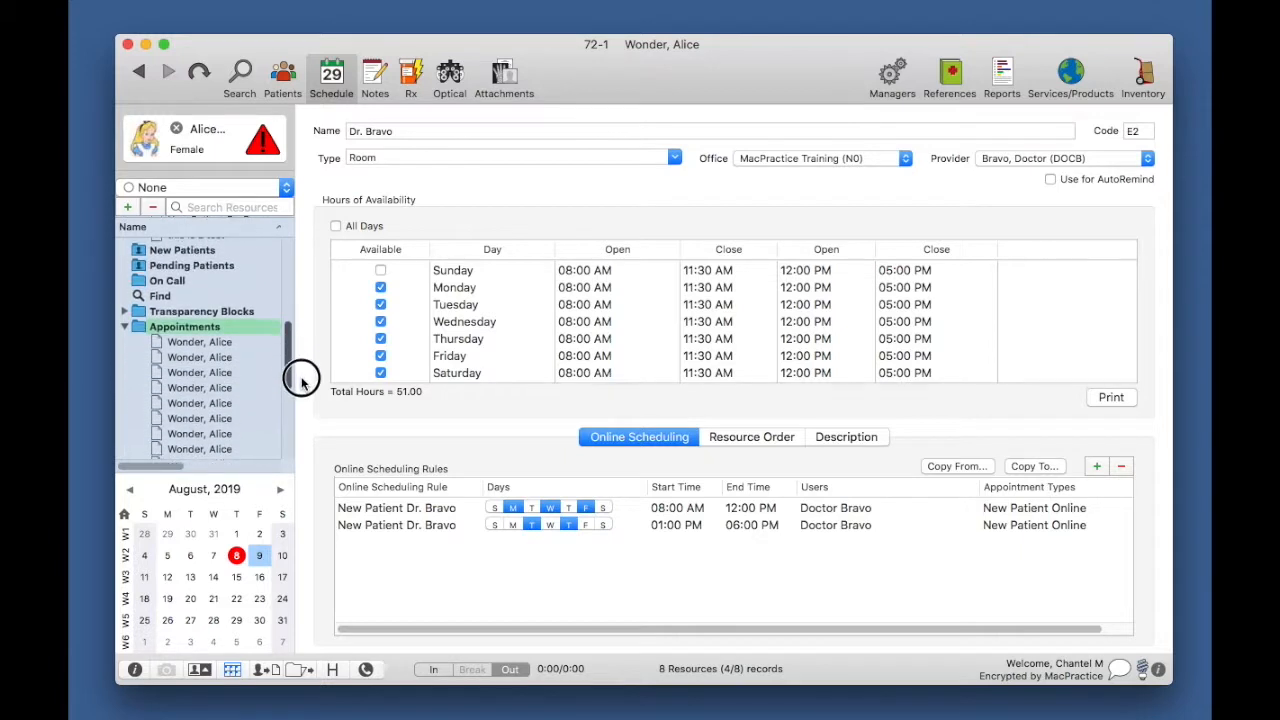
pyautogui.click(197, 331)
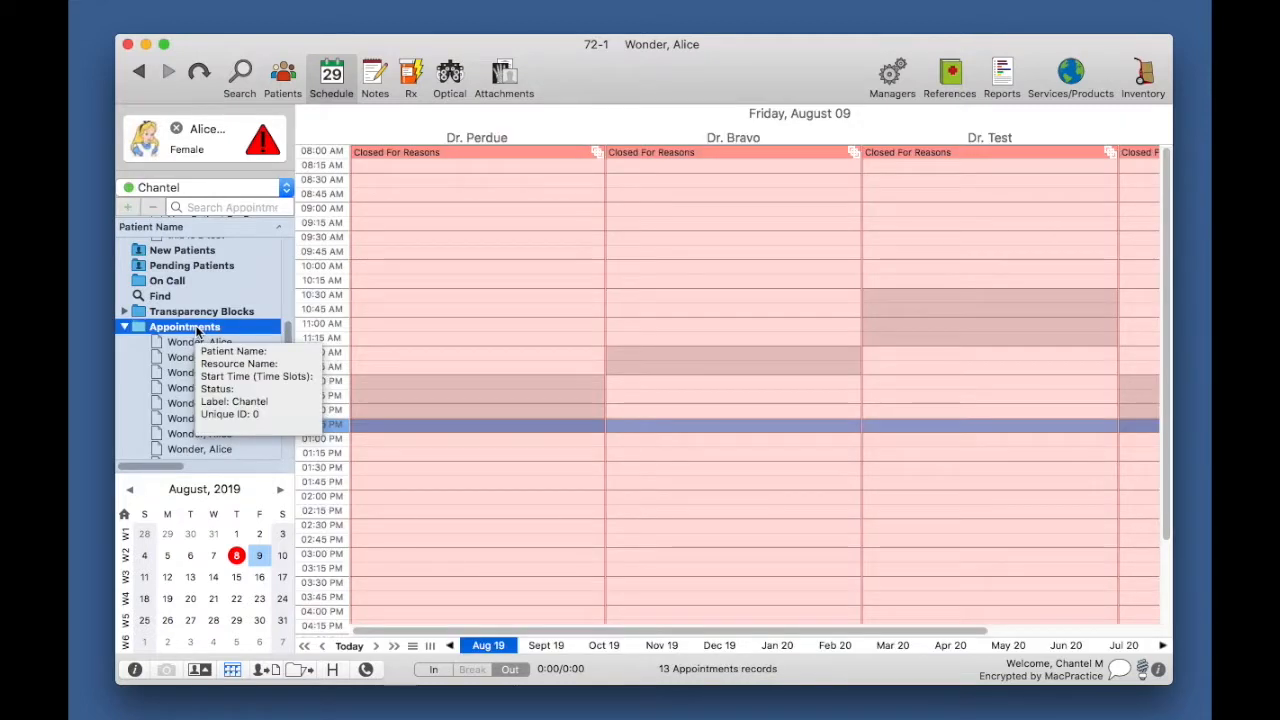
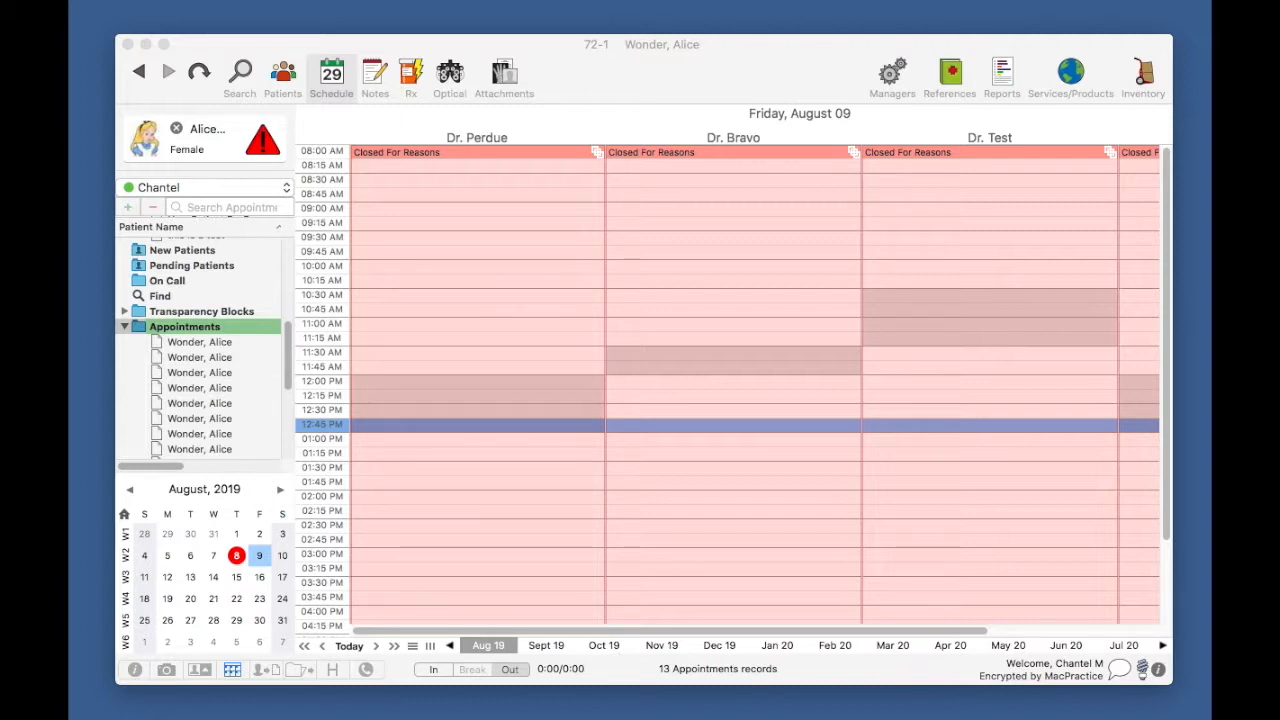
# Step: Drag the MacPractice Preferences window fully onto the screen over the schedule
pyautogui.moveTo(1279, 1); pyautogui.dragTo(759, 99)
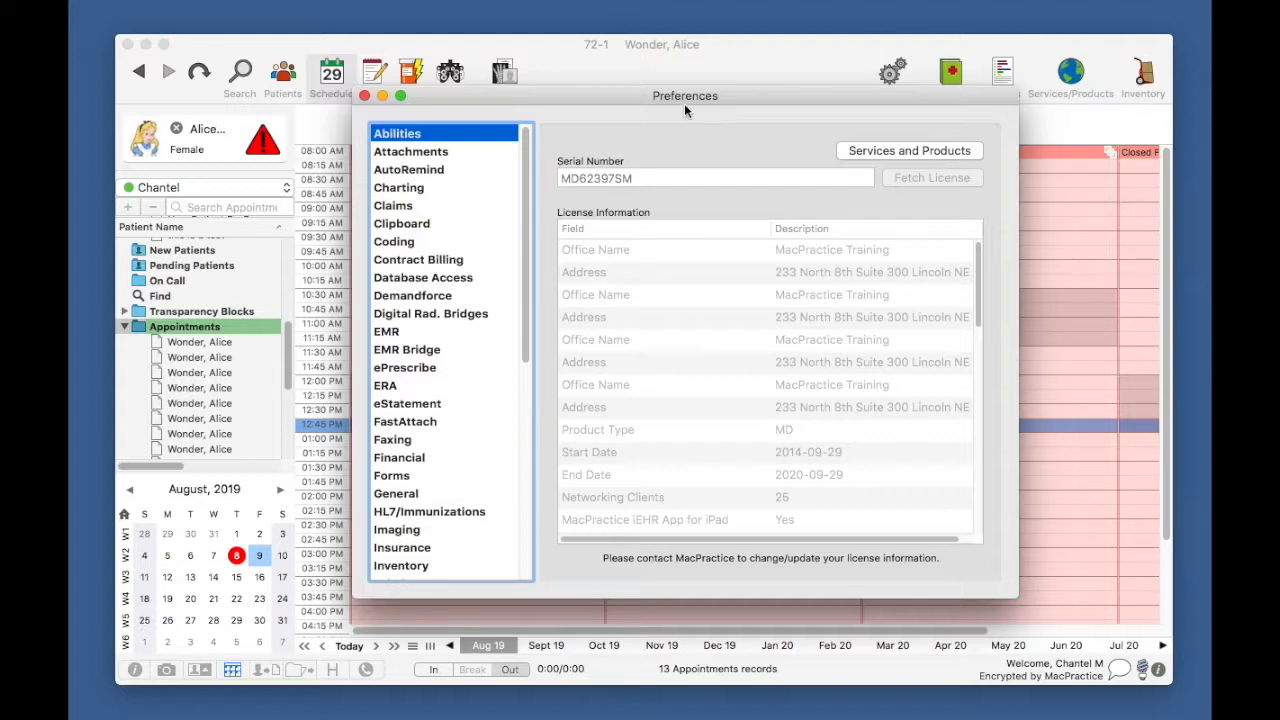
# Step: Scroll the Preferences category list down and show the Scheduling preferences with their online time-slot settings
pyautogui.moveTo(524, 200); pyautogui.dragTo(520, 431)
pyautogui.click(395, 432)
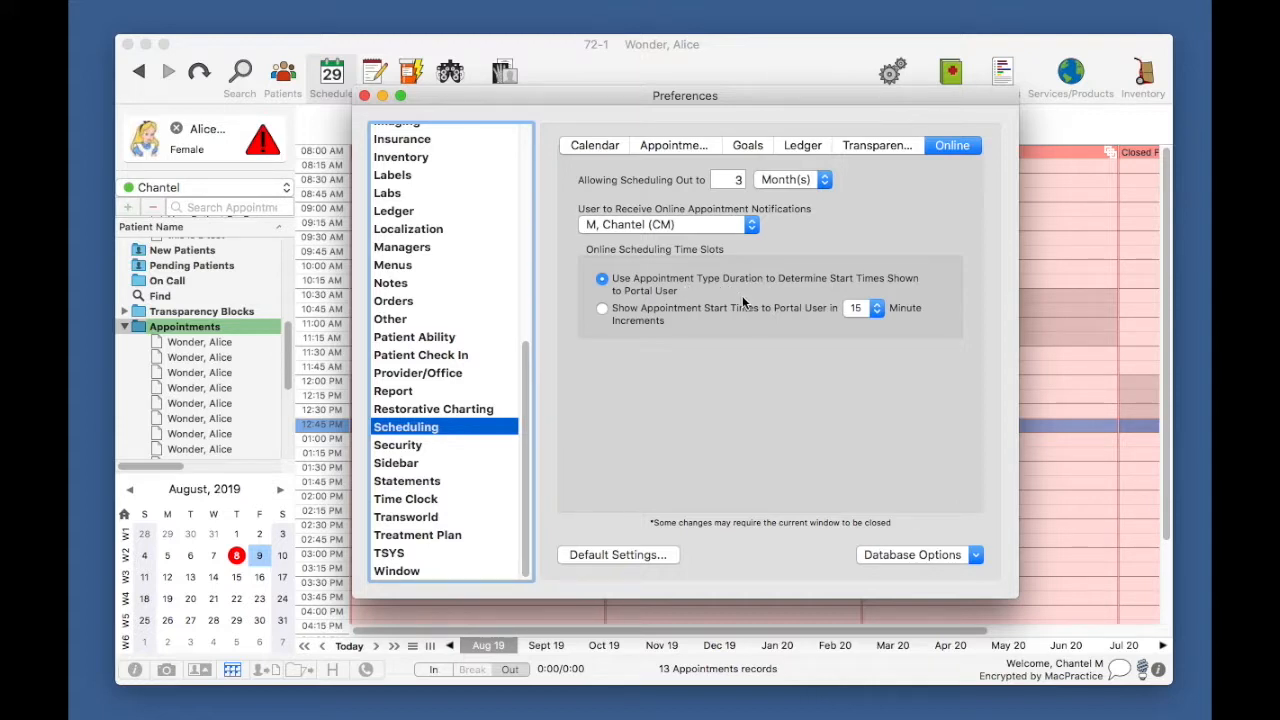
pyautogui.click(876, 311)
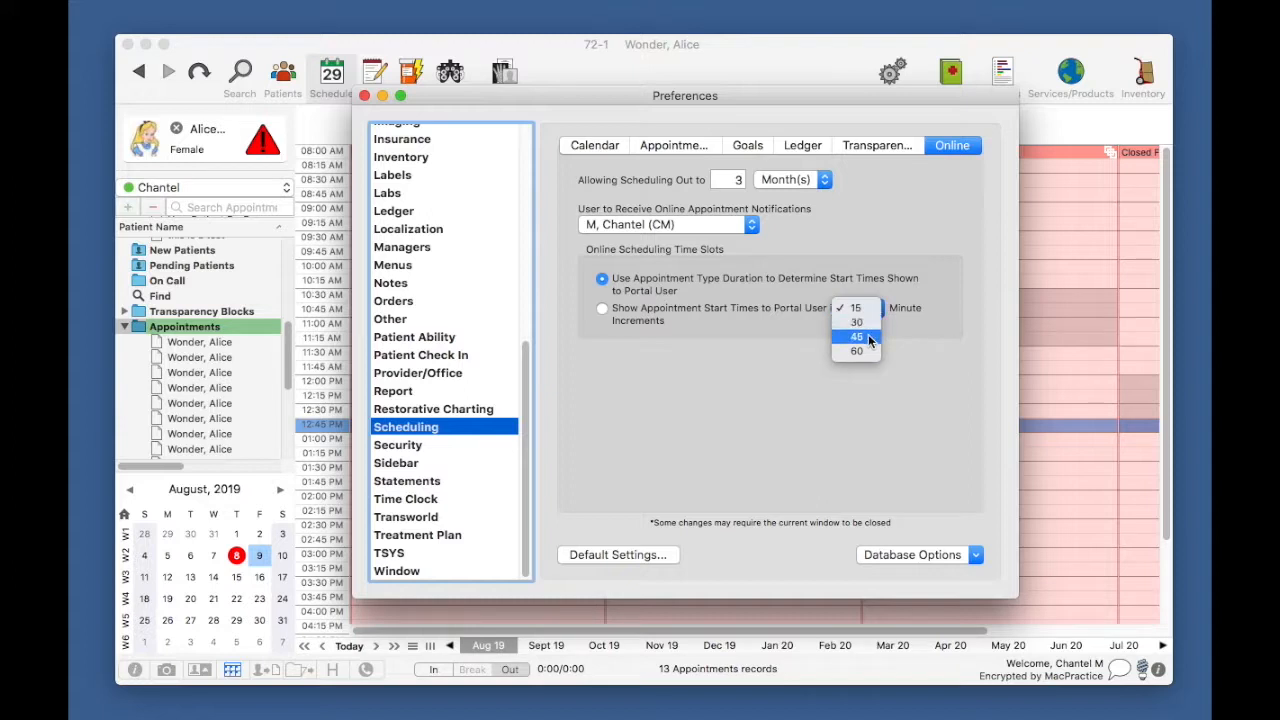
pyautogui.click(765, 374)
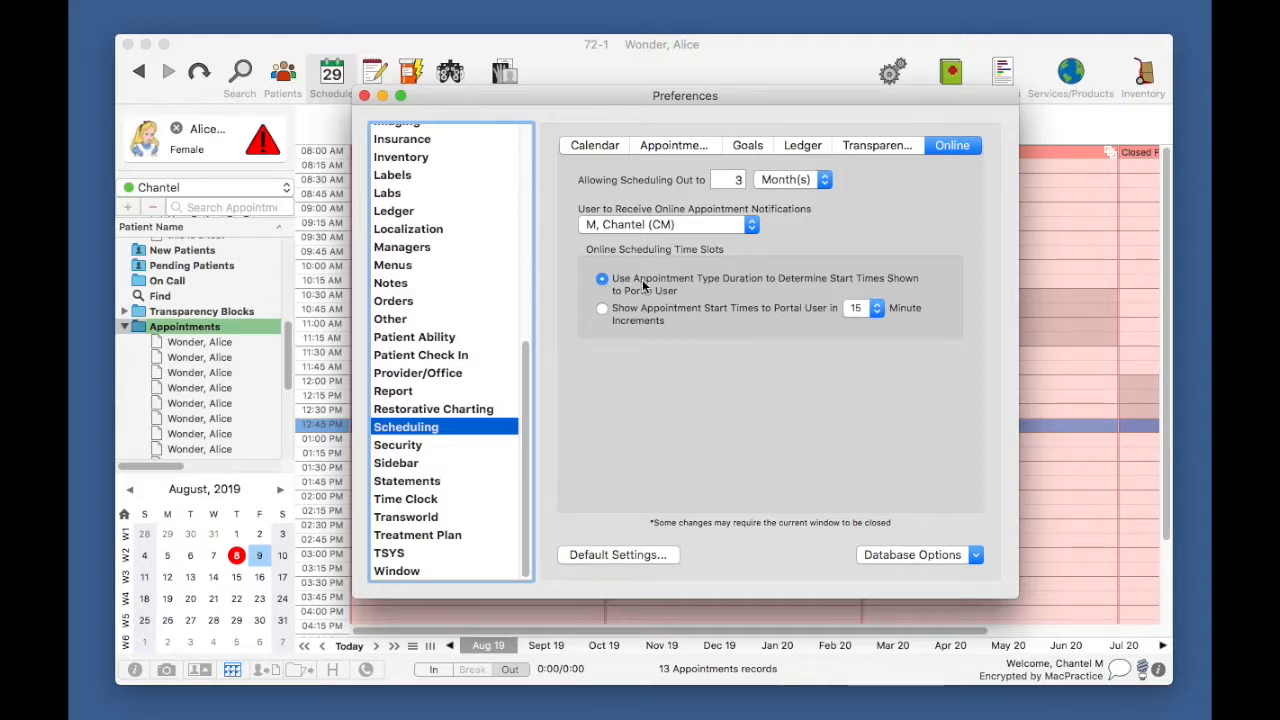